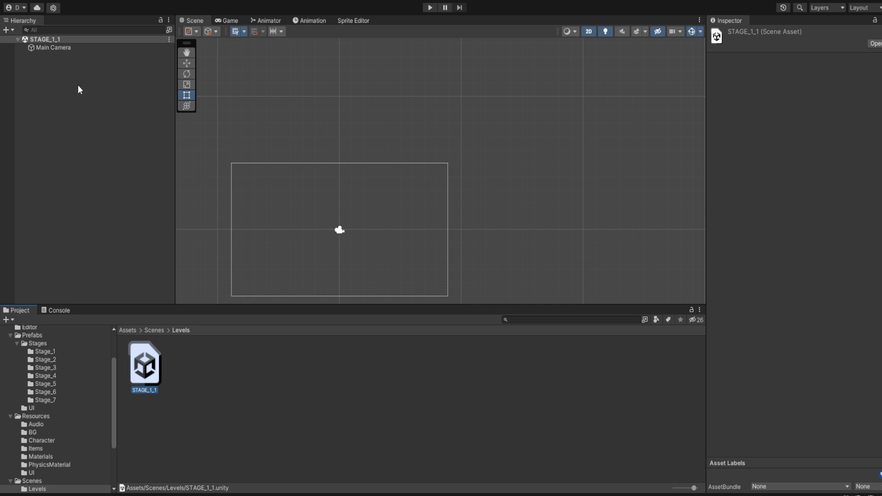
- Give the Main Camera a solid white background and set its orthographic size to 2.7
click(77, 46)
click(79, 39)
click(79, 48)
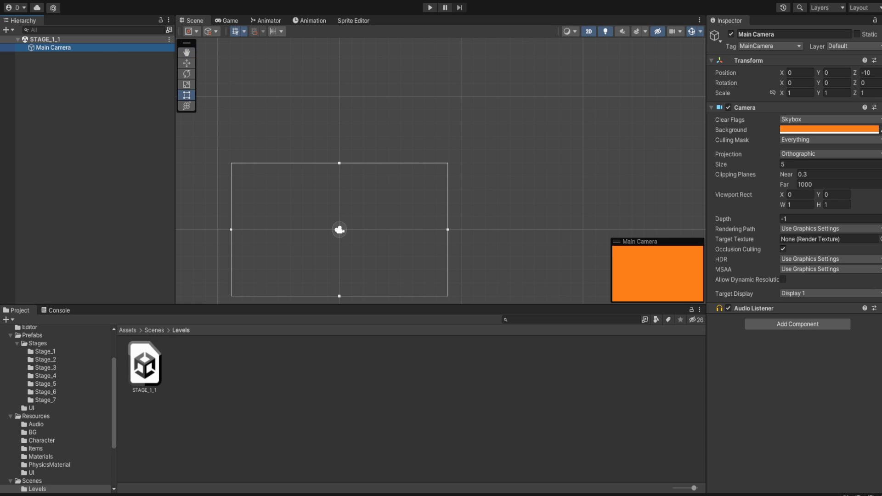
click(852, 129)
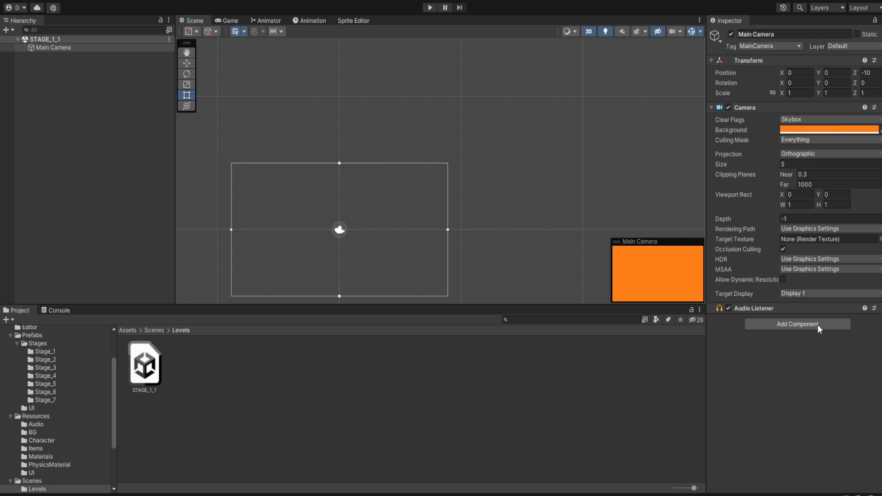
click(832, 359)
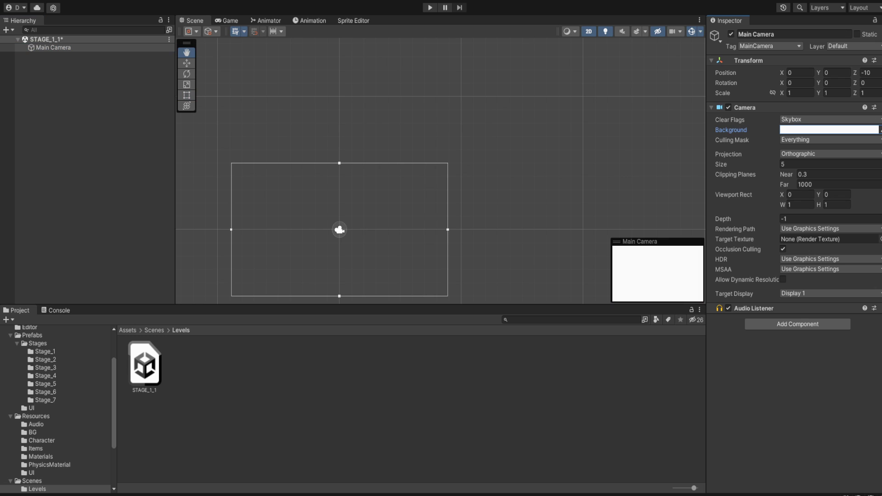
key(t)
click(802, 122)
click(807, 142)
click(808, 164)
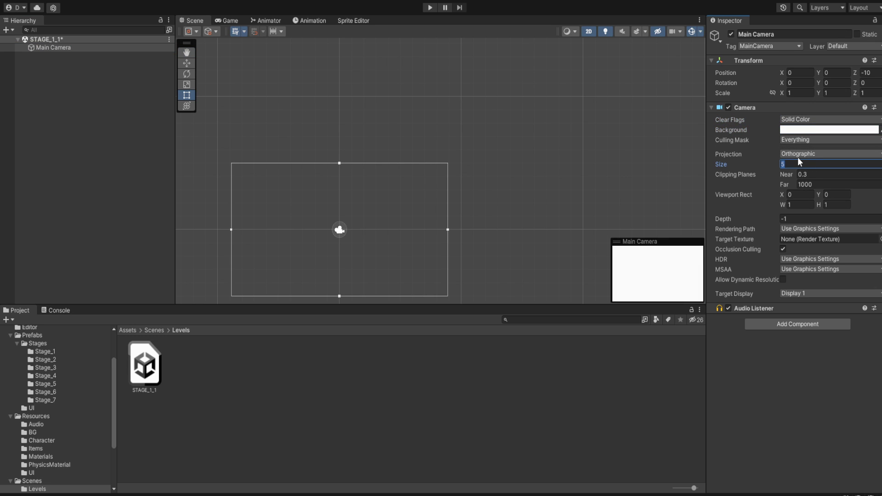
text(2.7)
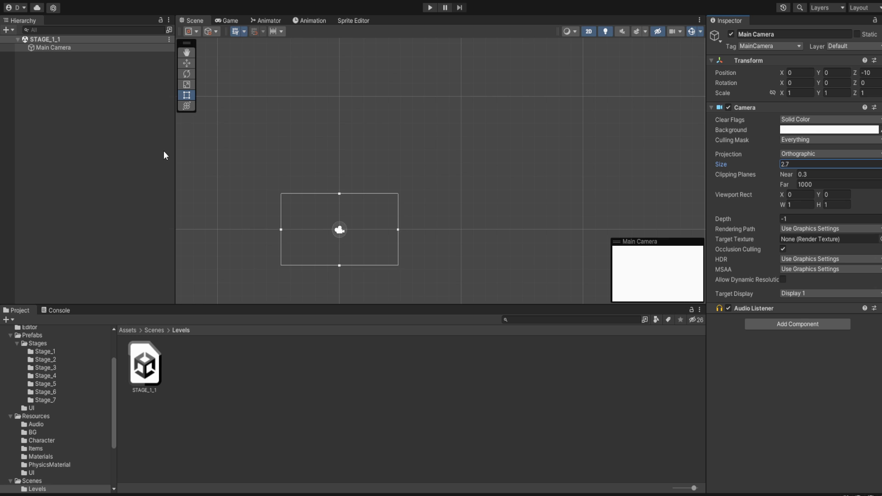
- Add a UI image on a new canvas and name it Back
click(263, 151)
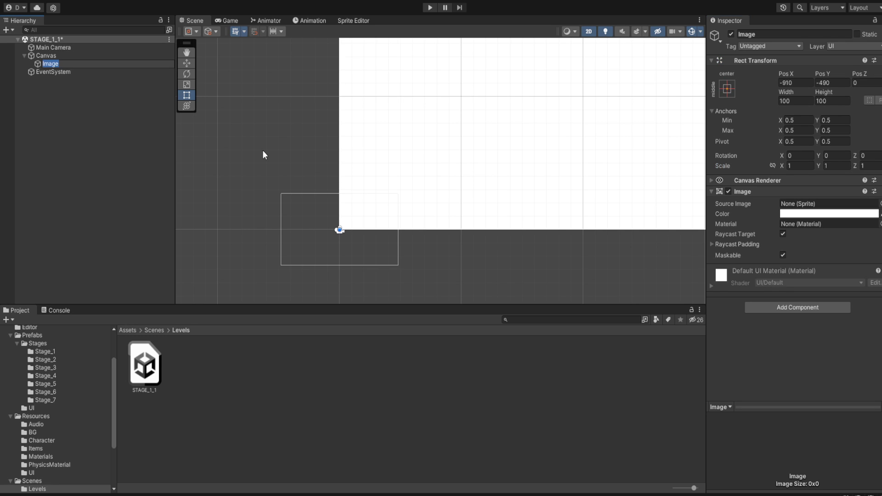
text(Baack)
key(BackSpace)
key(BackSpace)
key(BackSpace)
text(ck)
key(Return)
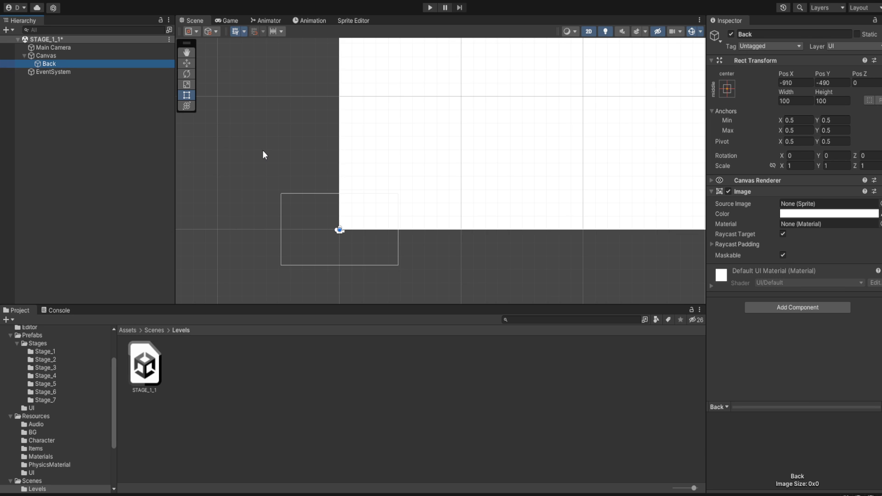
- Anchor the Back image to the canvas's top-right corner and set its position to X -64, Y -64
key(f)
scroll(340, 187, down, 10)
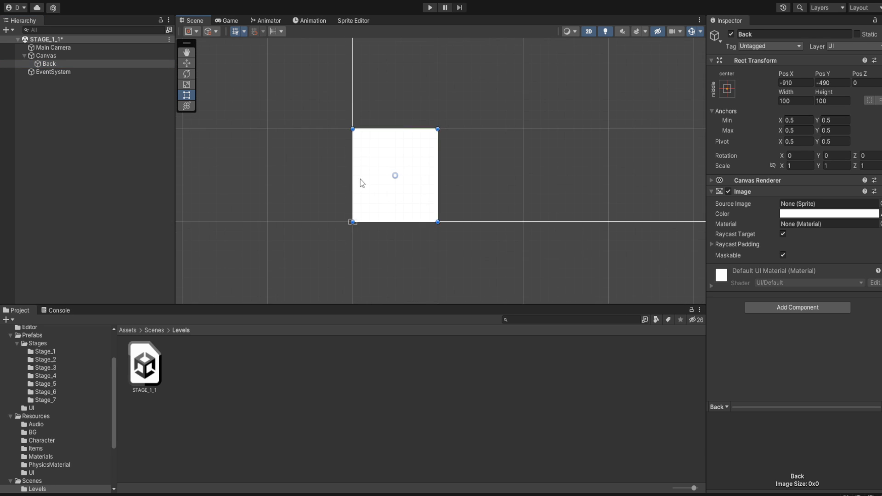
drag(485, 186, 456, 215)
key(t)
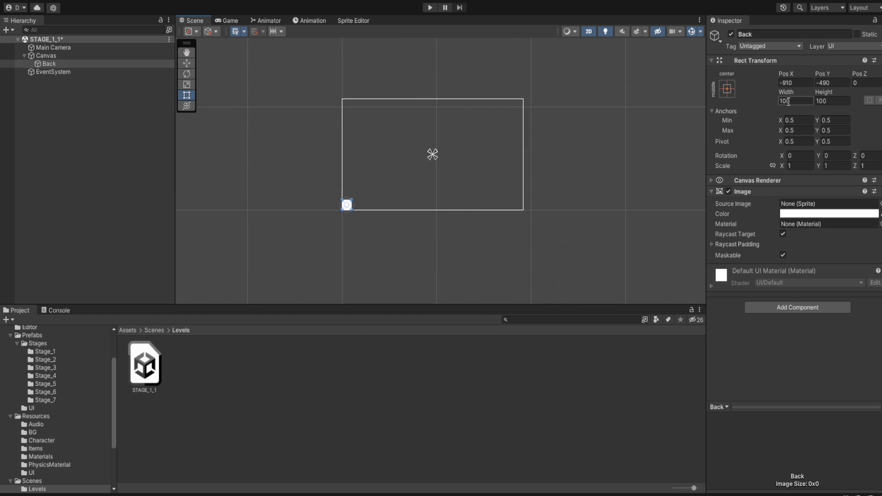
click(801, 174)
double_click(808, 85)
text(64)
key(Tab)
text(-64)
key(Tab)
key(Tab)
key(Tab)
key(Return)
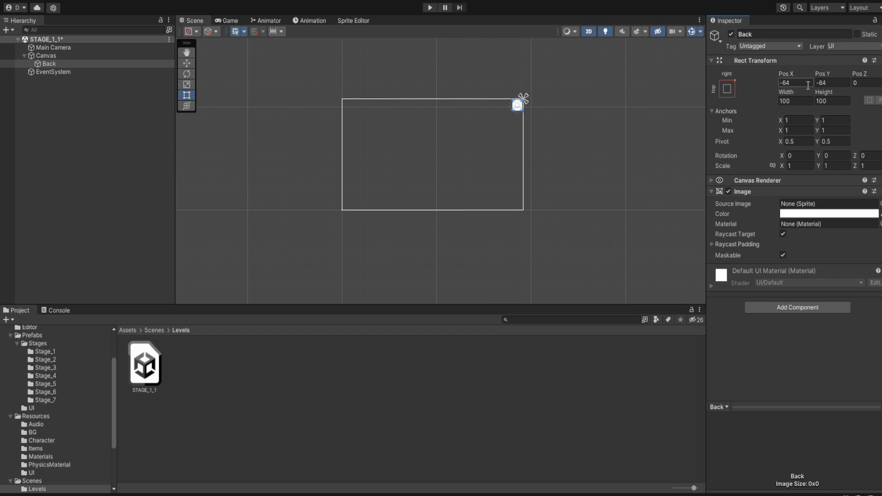
- Set the Back image's width and height to 128
click(794, 101)
text(128)
key(Tab)
text(128)
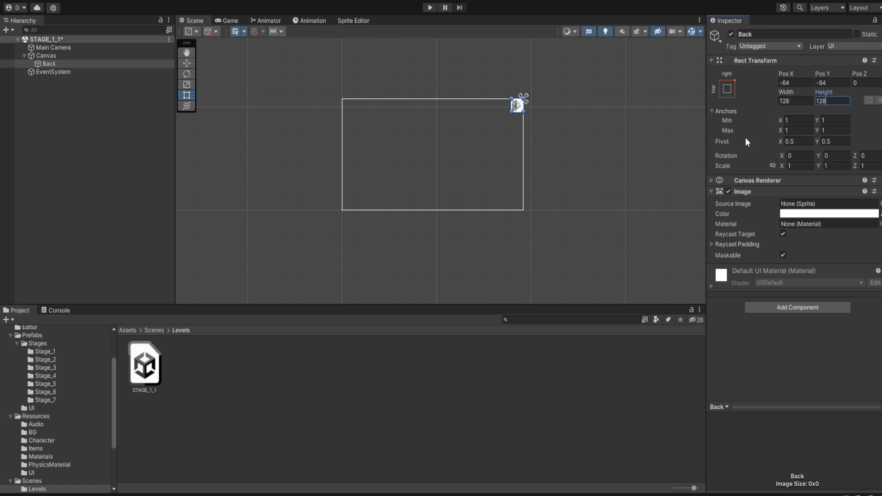
- Assign the circle sprite to the Back image and colour it dark navy
key(alt+Tab)
click(880, 204)
double_click(855, 268)
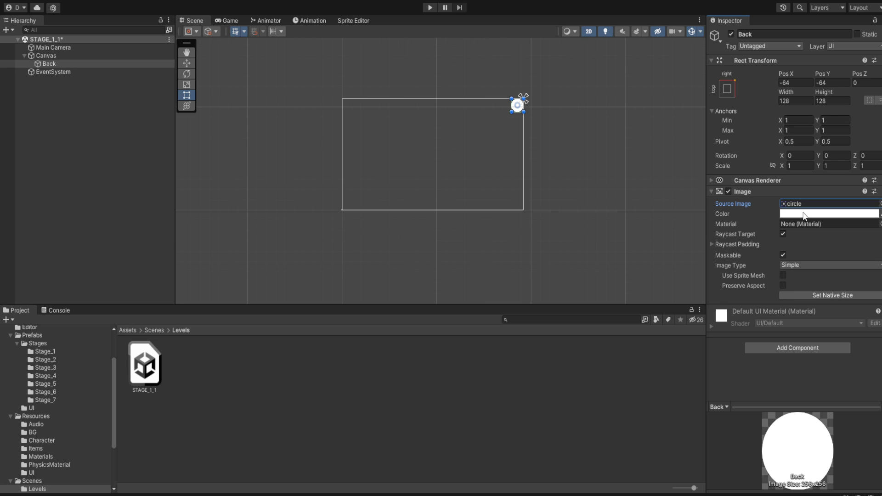
click(848, 447)
- Add a Button component to Back and set its transition to None
click(749, 365)
click(754, 349)
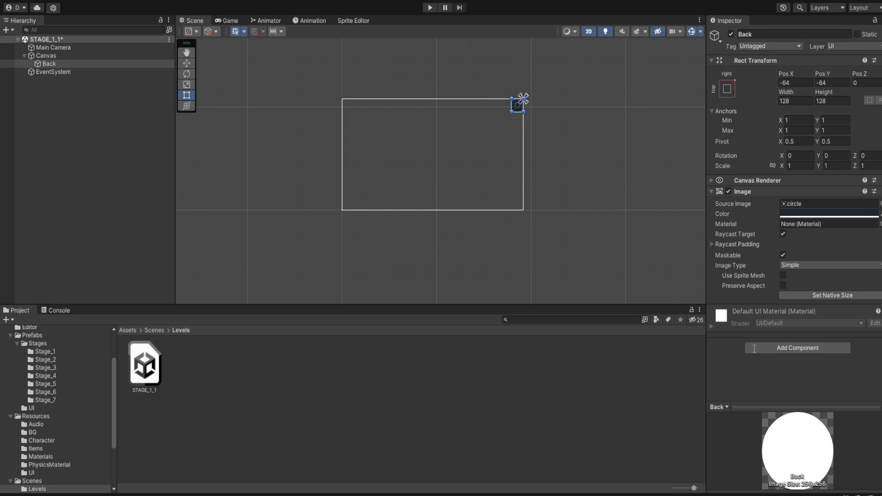
key(Return)
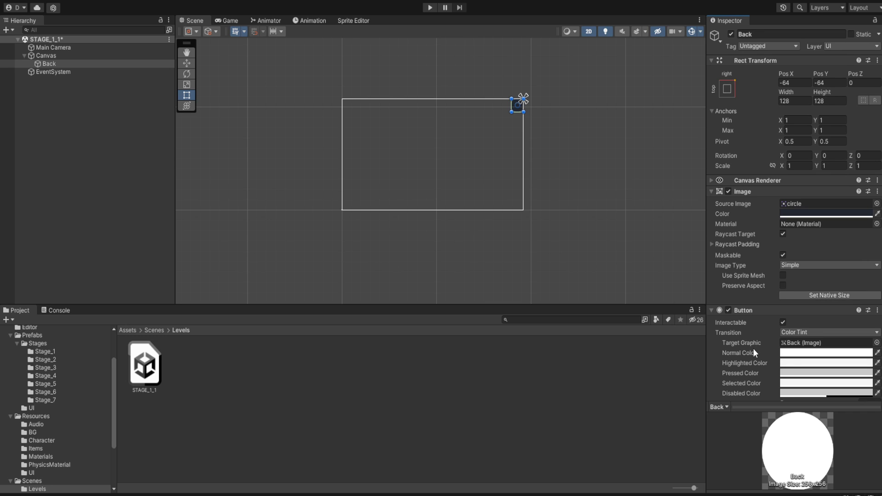
click(818, 332)
click(818, 324)
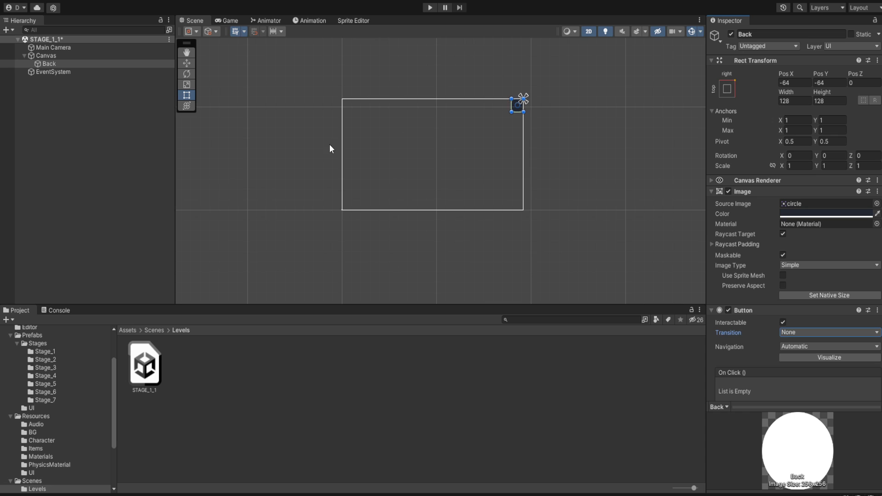
- Add a child UI image under Back and assign it the circle sprite
click(231, 21)
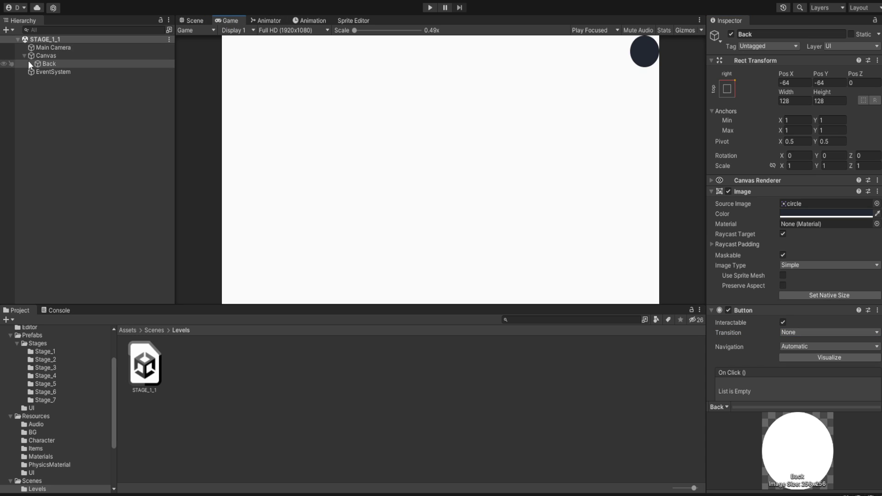
click(45, 62)
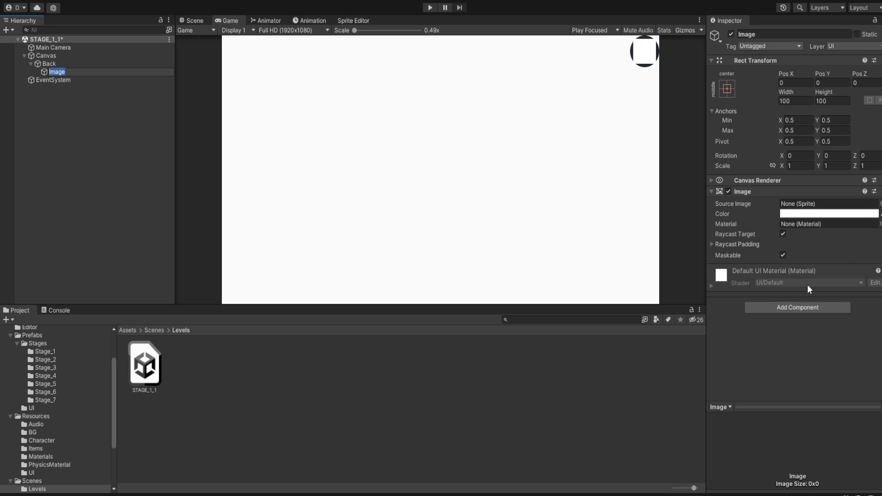
click(881, 204)
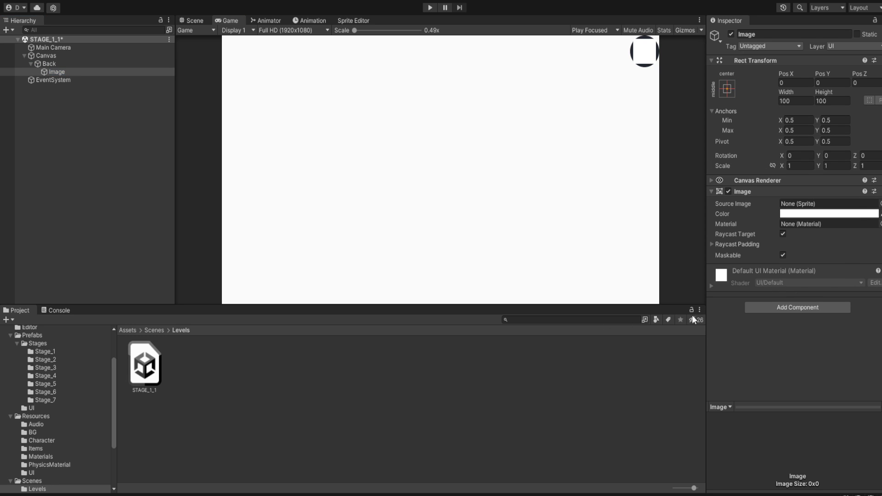
- Set the child circle image's width and height to 112
click(804, 101)
text(11)
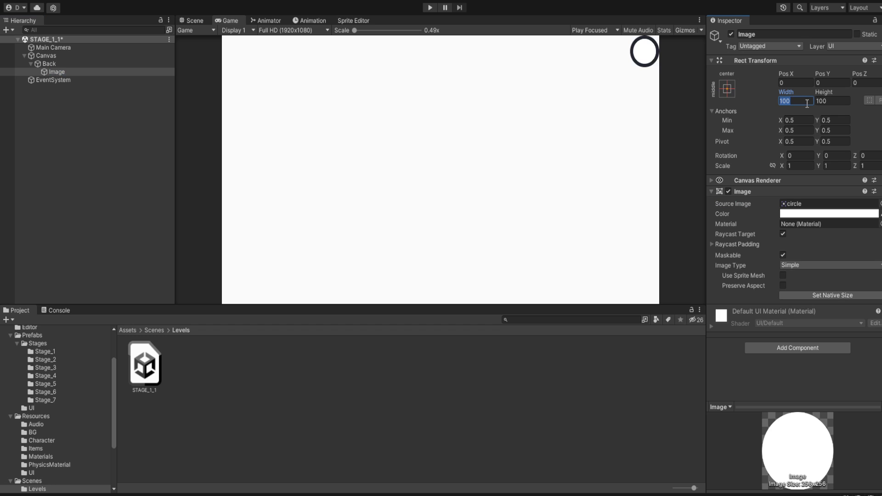
text(21)
key(Tab)
text(112)
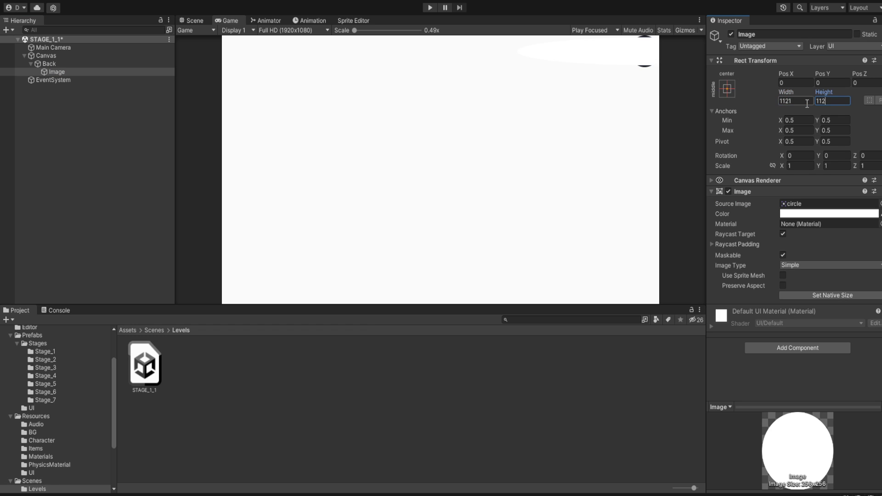
click(807, 104)
text(112)
- Duplicate the child image under Back, assign the copy the back sprite and colour it dark navy
click(51, 64)
click(53, 74)
key(ctrl+d)
click(856, 238)
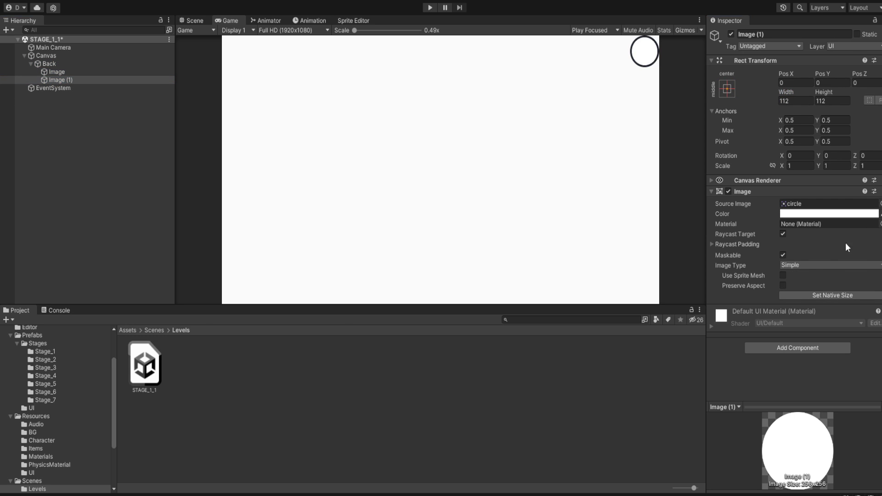
click(750, 274)
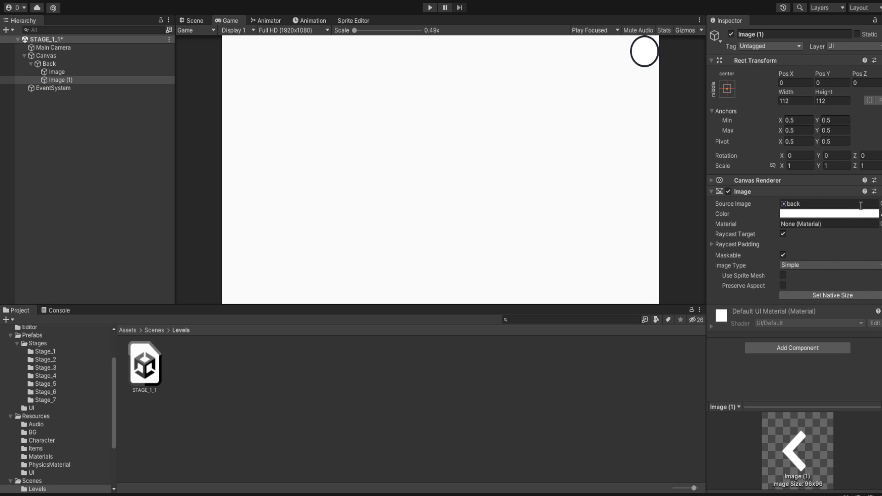
click(841, 450)
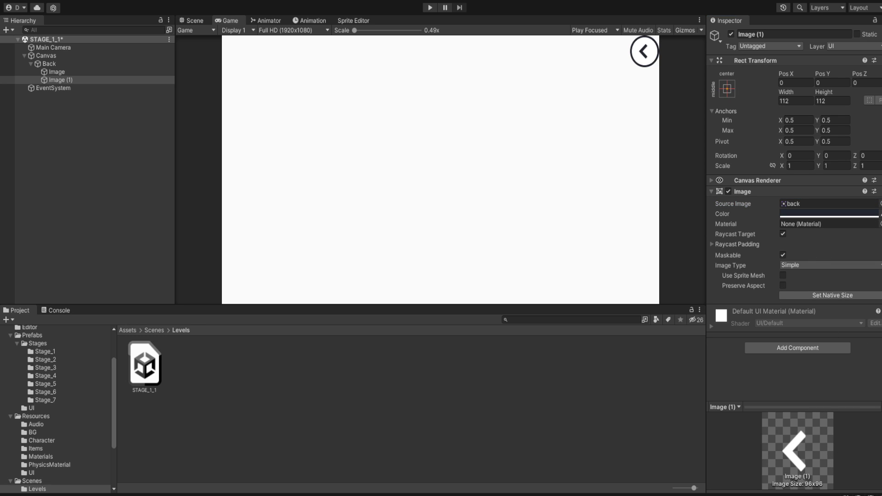
- Set the arrow image's width and height to 100
click(794, 100)
text(100)
key(Tab)
text(1000)
key(BackSpace)
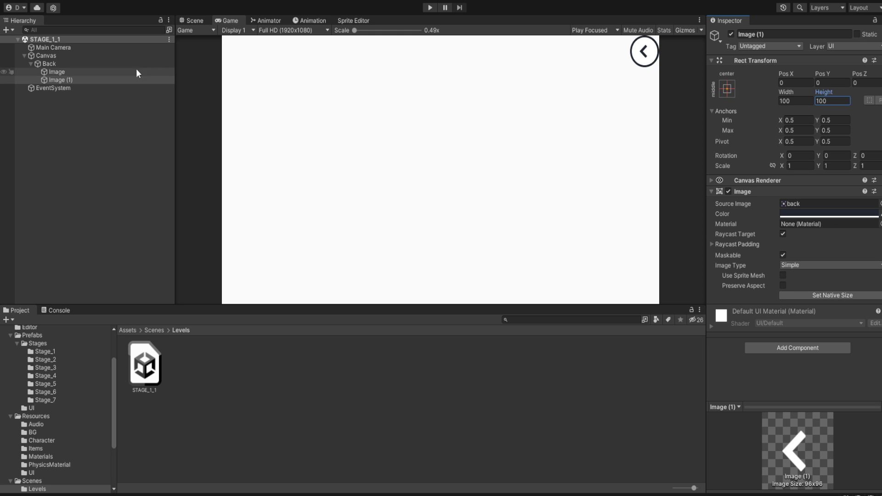
- Add another UI image directly under the Canvas and name it Level
click(46, 56)
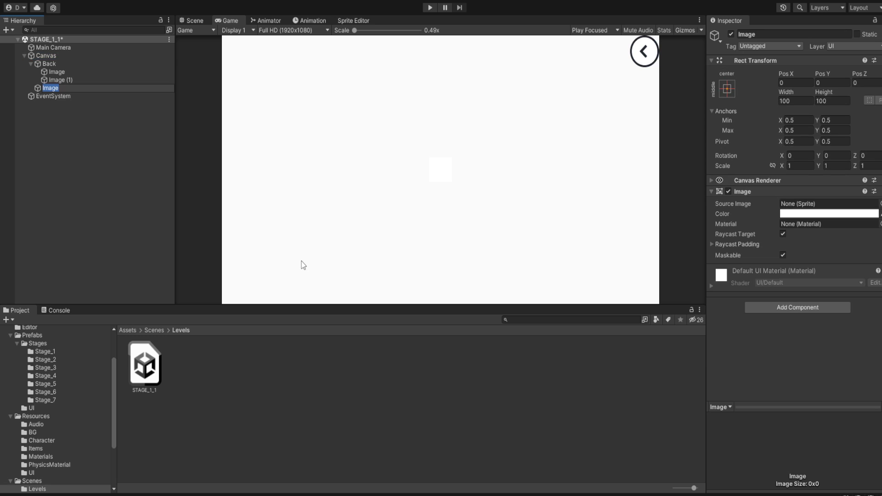
text(Level)
key(Return)
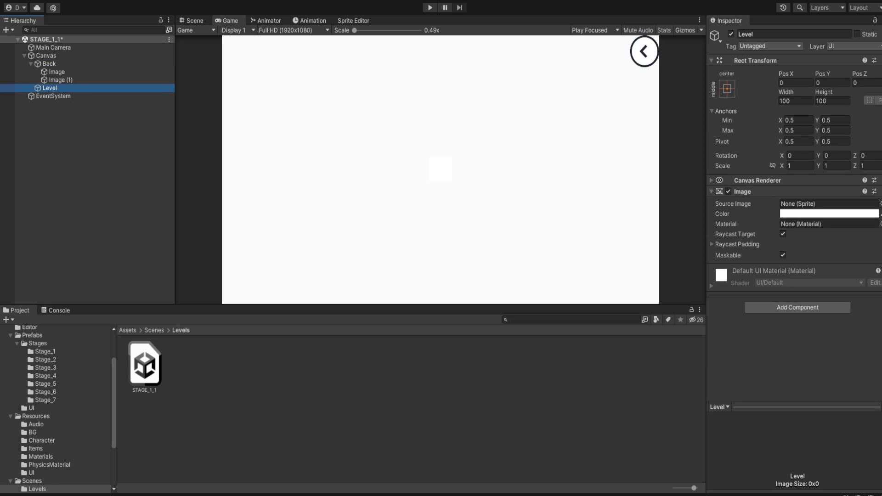
- Anchor the Level image to the canvas's top-left corner and set its width to 256 and height to 96
click(795, 82)
click(727, 92)
double_click(756, 167)
click(800, 101)
text(256)
key(Tab)
text(96)
key(Return)
- Set the Level image's position to X 96, Y -24
click(799, 85)
text(96)
key(Tab)
text(-24)
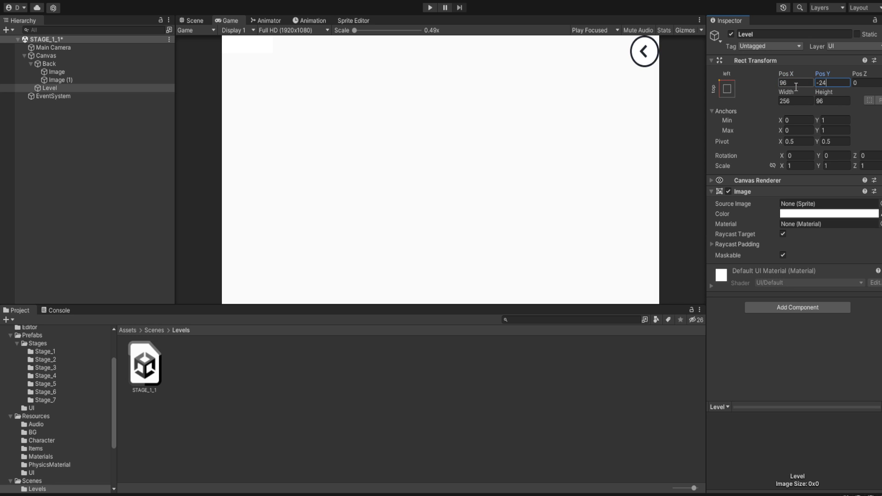
key(Return)
- Assign the StageBG sprite as the Level image's source image
double_click(534, 296)
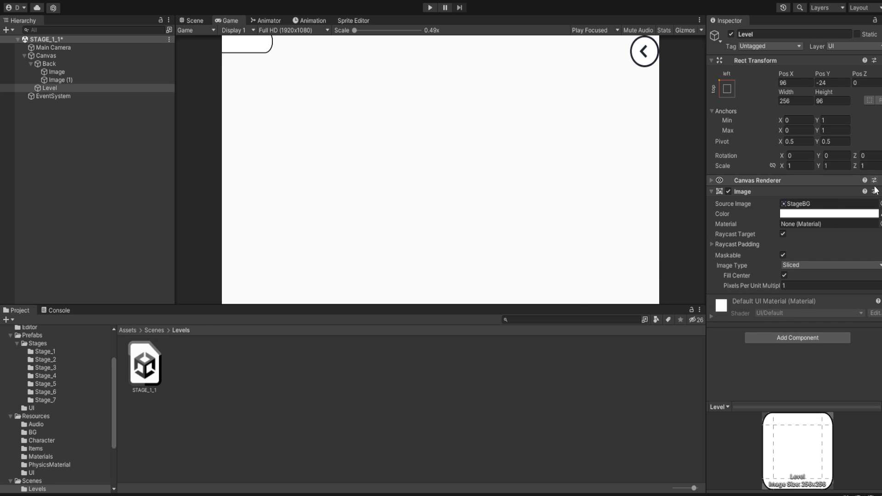
click(880, 203)
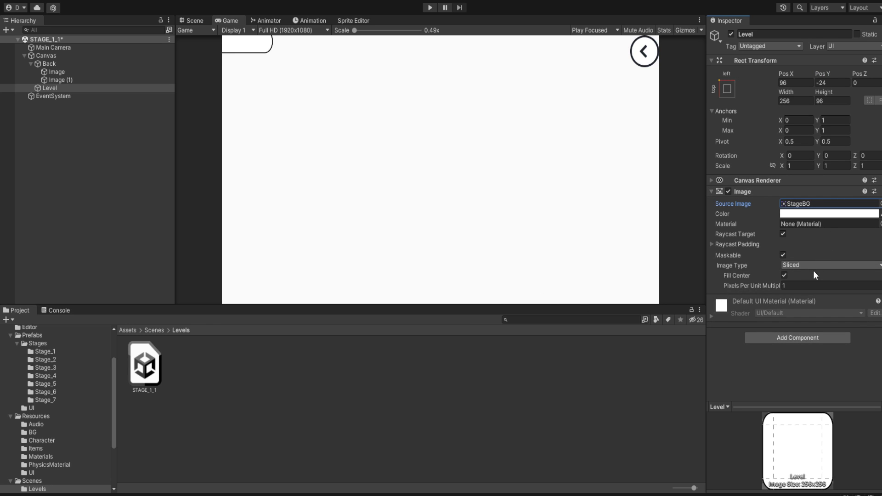
click(881, 205)
click(881, 195)
- Colour the Level image dark navy and save the scene
click(808, 215)
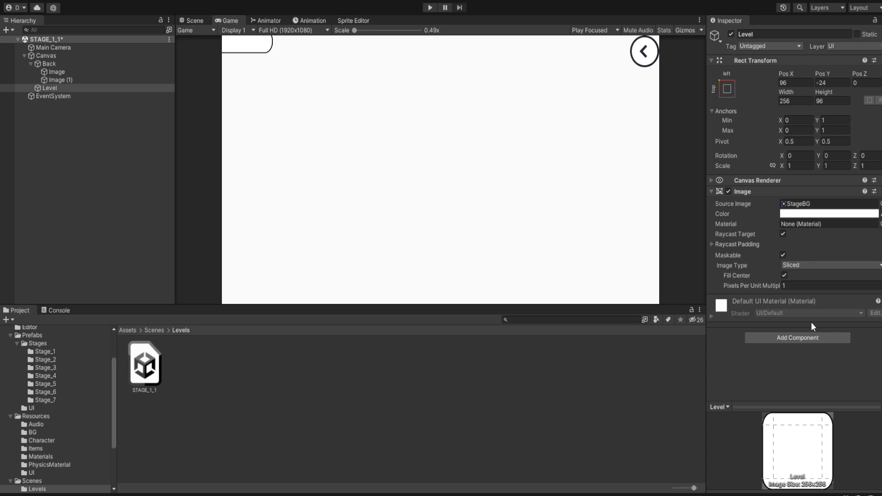
click(839, 447)
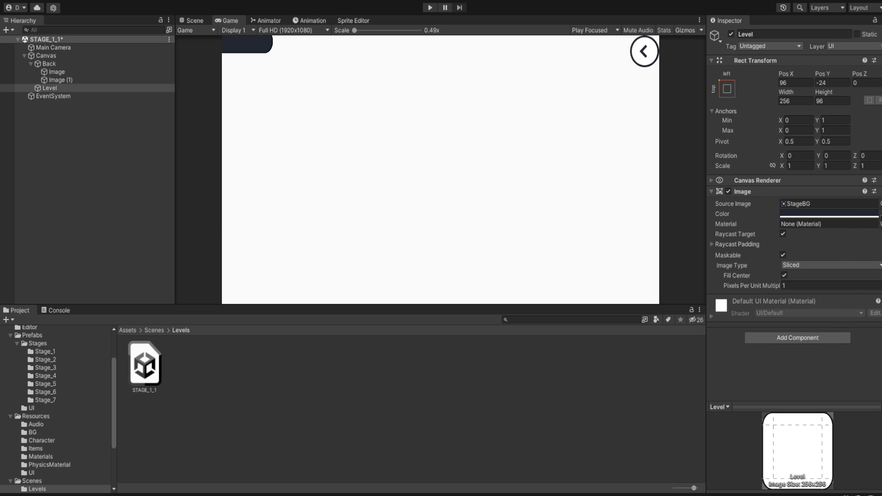
key(ctrl+s)
- Add a TextMeshPro text object under Level and name it Count
click(54, 88)
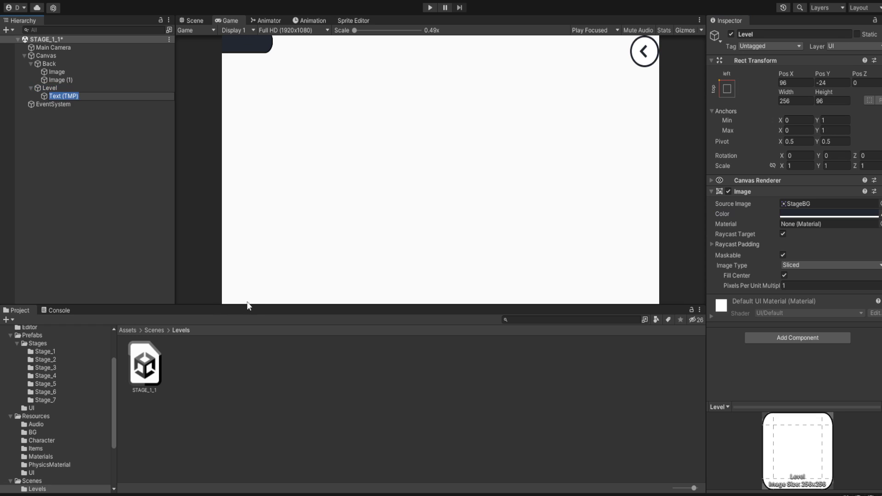
text(Count)
key(Return)
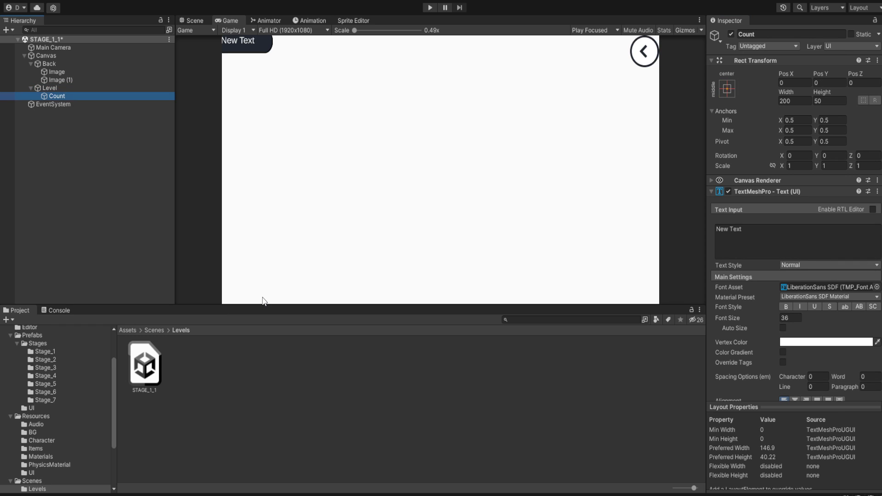
- Set the Count text to "1 - 1" and align it to the centre horizontally and vertically
click(761, 235)
text(1 - 1)
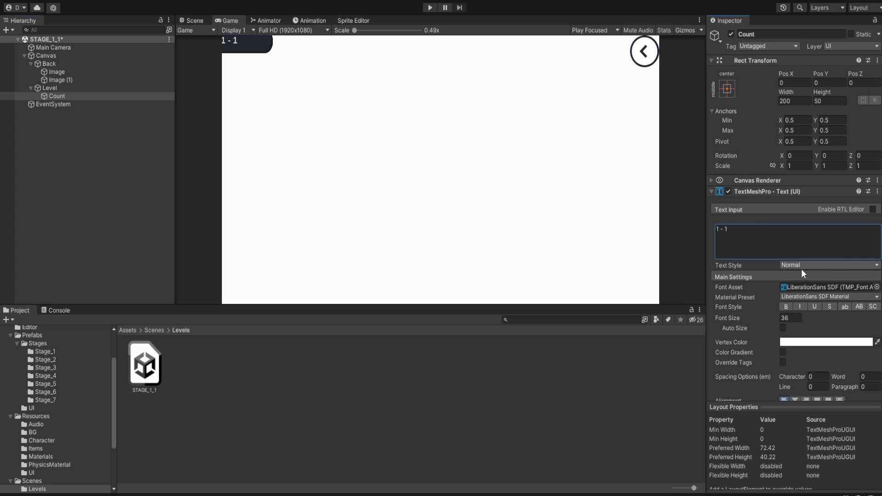
scroll(801, 269, down, 4)
click(796, 319)
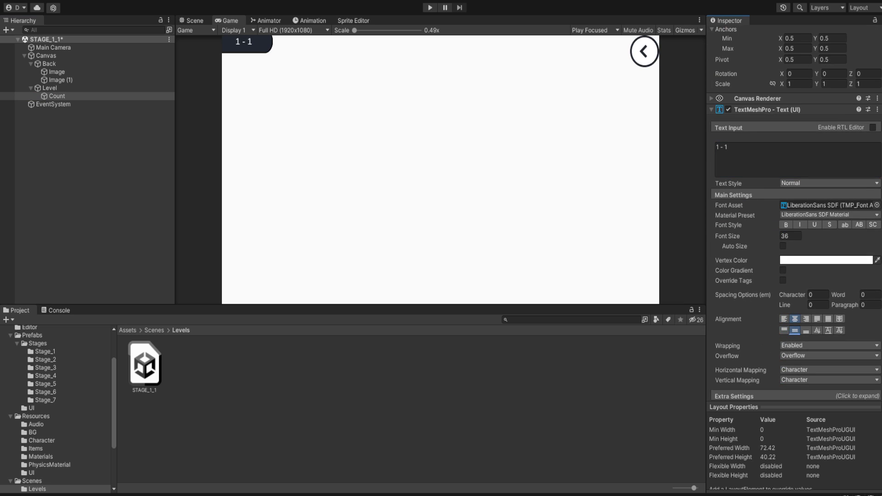
- Make the Count text bold and move it to Pos X 16, Pos Y -16
click(785, 225)
scroll(822, 198, up, 4)
click(801, 83)
text(16)
key(Tab)
text(-16)
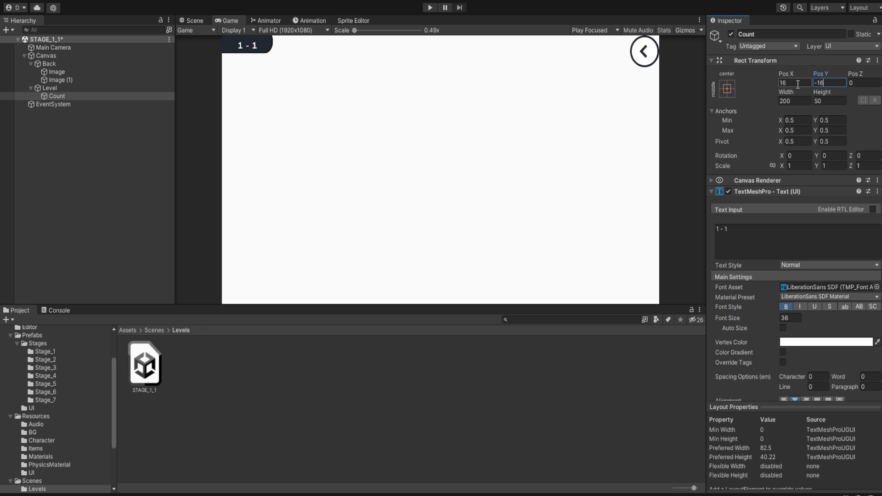
- Set Count's Pos Y to 0 and change its font asset to m6x11 SDF
scroll(798, 283, down, 6)
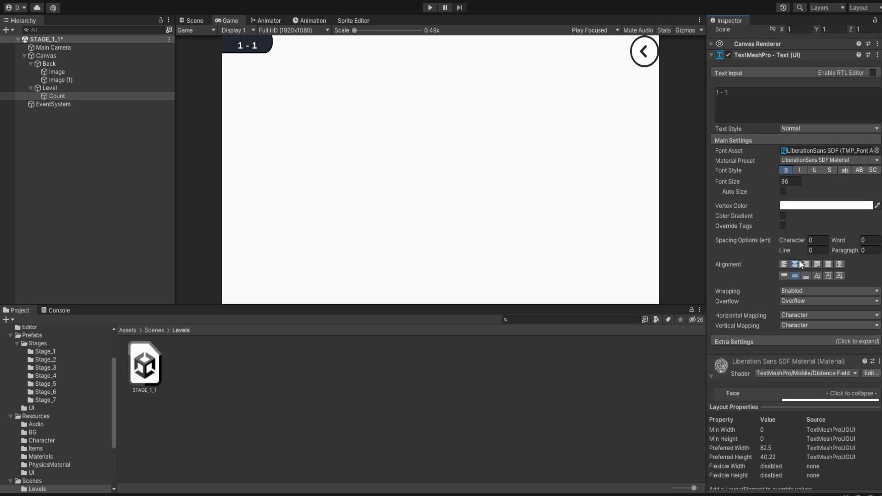
scroll(800, 262, up, 4)
click(826, 31)
text(0)
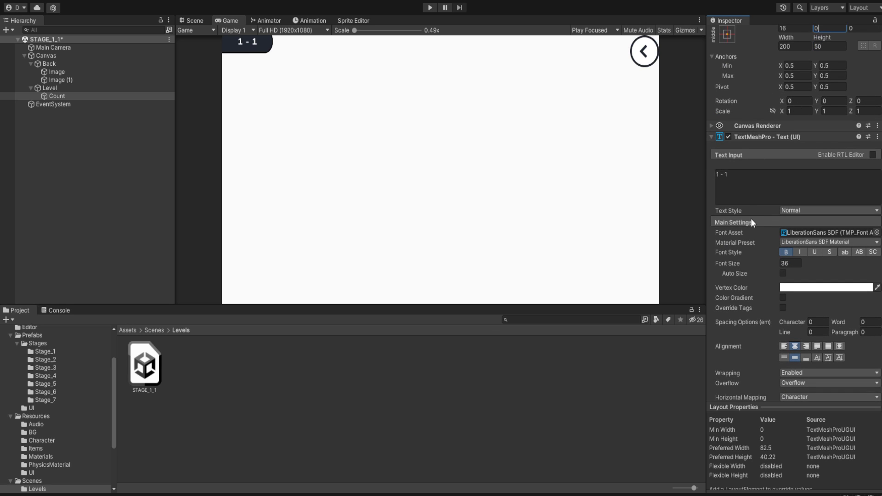
click(877, 233)
double_click(721, 290)
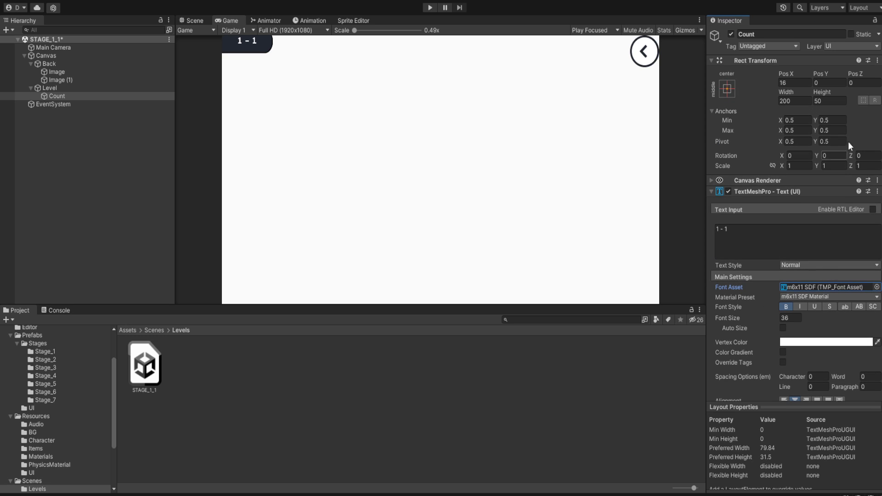
- Try Pos Y -16 for the Count text and settle on -8
click(829, 83)
text(-16)
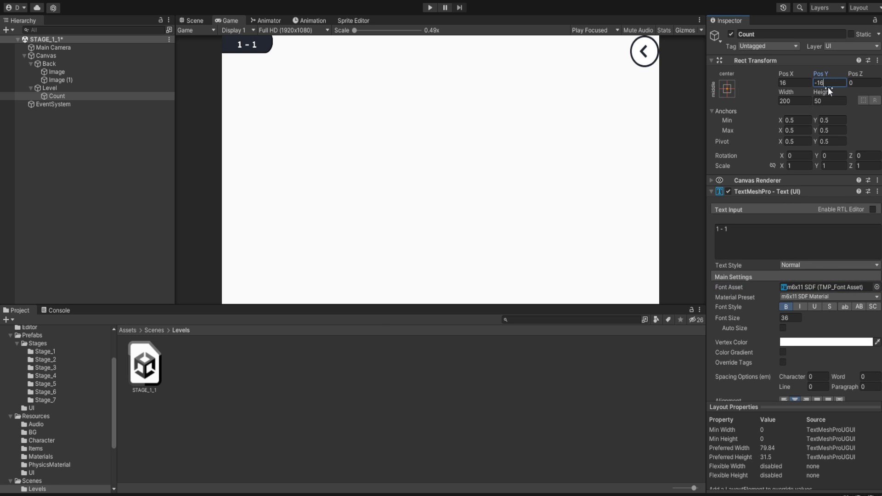
key(BackSpace)
key(BackSpace)
text(8)
- Set Count's font size to 64 and resize its rectangle to width 224 and height 64
scroll(818, 299, down, 3)
click(786, 236)
text(64)
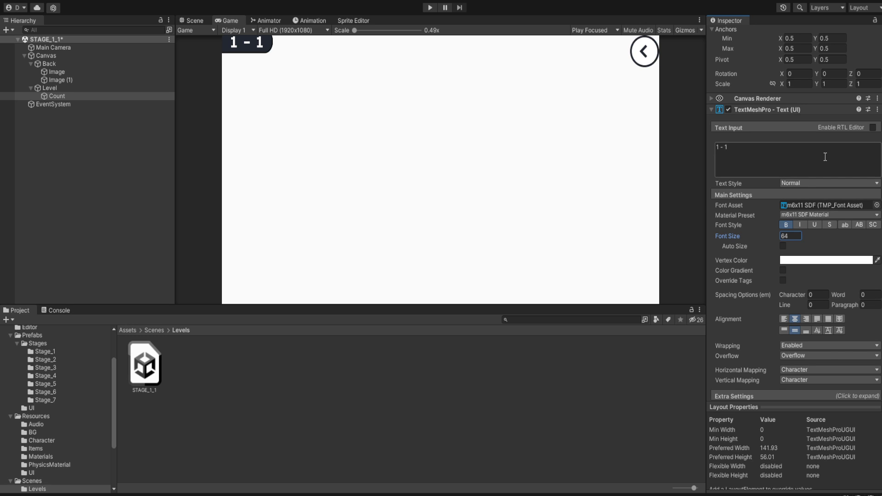
scroll(814, 127, up, 3)
click(797, 102)
text(224)
key(Tab)
text(64)
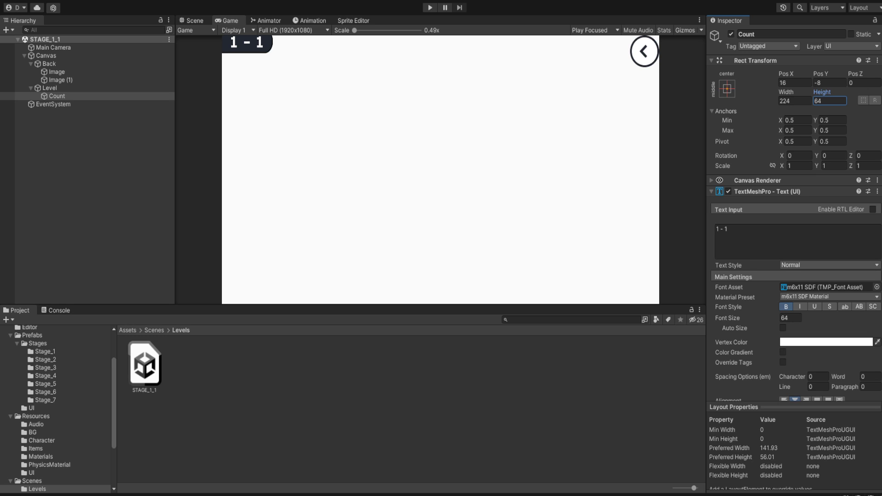
- Add an empty child object under Canvas and name it DiamondsHolder
click(44, 56)
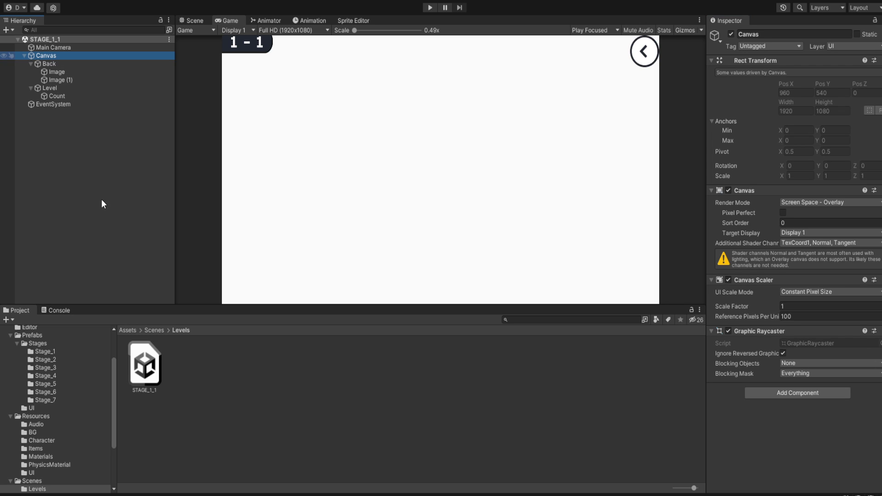
key(alt+shift+n)
text(DiamondsHolder)
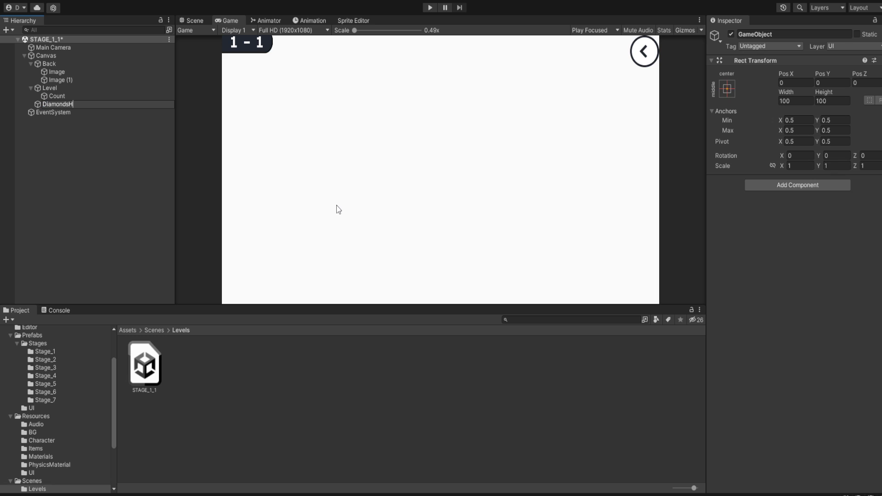
key(Return)
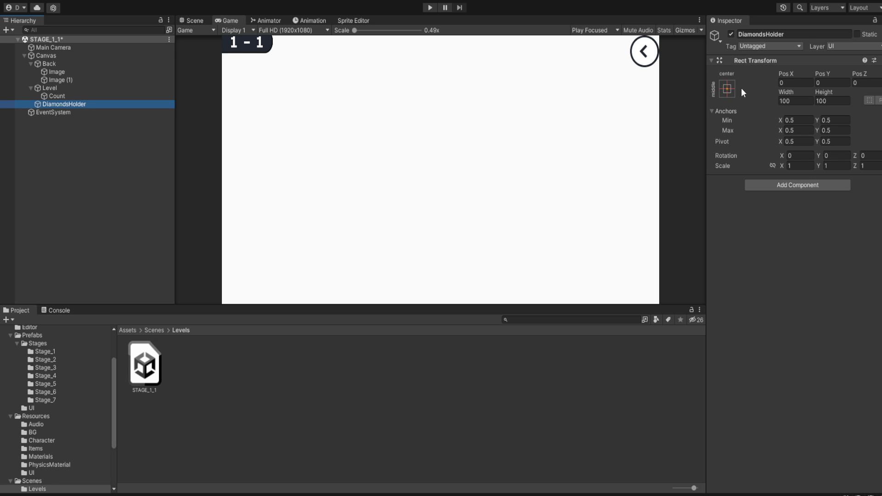
- Anchor DiamondsHolder to the top centre with Pos Y -80, width 1920 and height 128
click(730, 89)
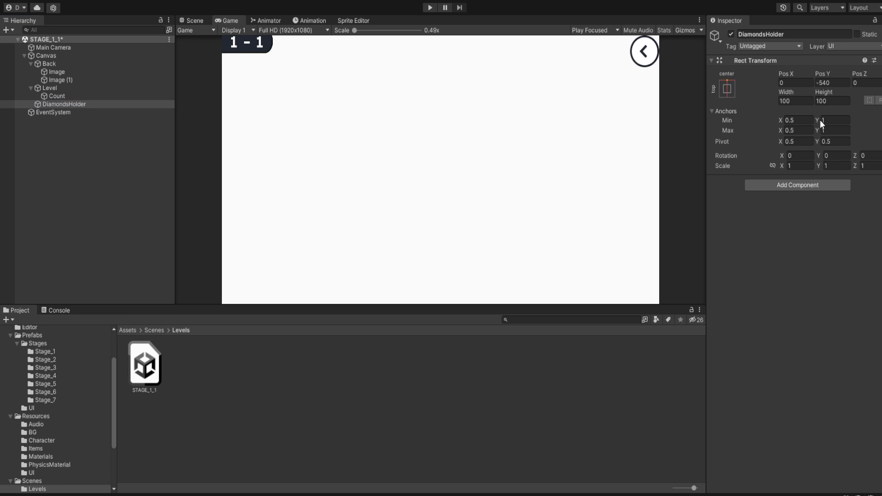
click(837, 84)
key(Right)
double_click(838, 83)
text(80)
click(806, 100)
double_click(806, 101)
text(1920)
key(Tab)
text(128)
key(Return)
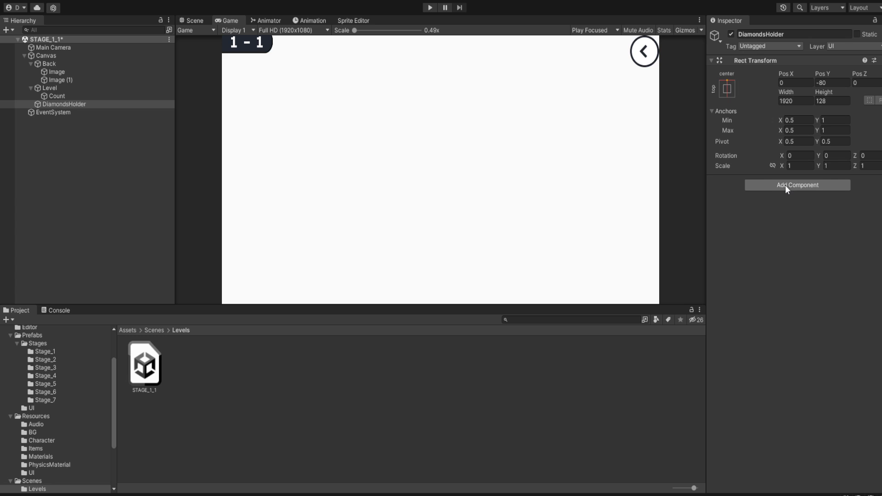
- Add a Horizontal Layout Group to DiamondsHolder with Middle Center child alignment and spacing 0
click(785, 185)
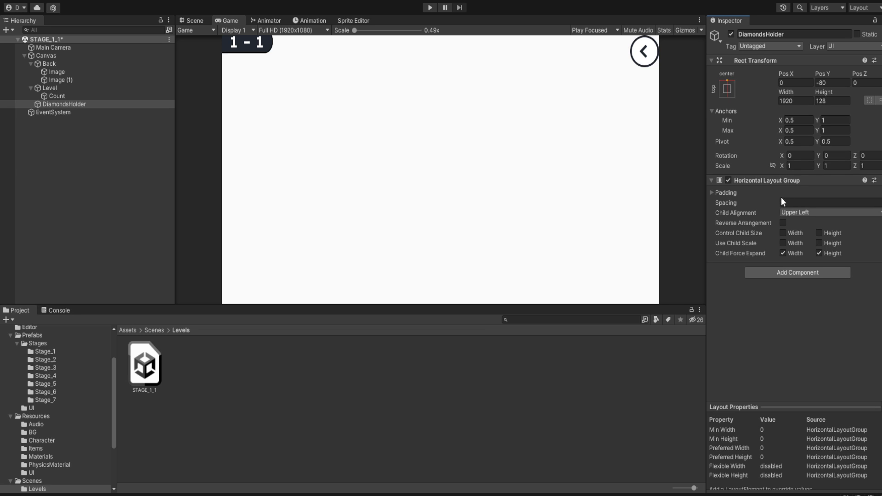
click(791, 203)
double_click(790, 202)
click(801, 273)
click(805, 205)
key(Return)
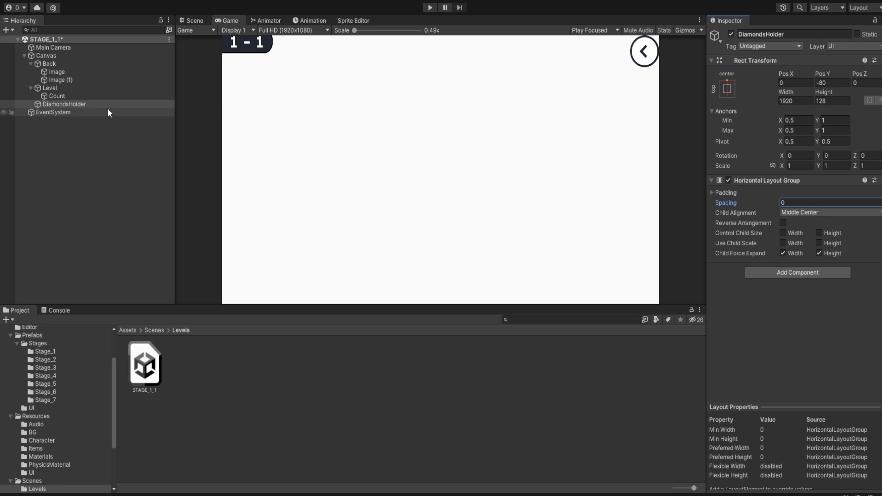
- Add a UI image named 1 under DiamondsHolder and give it the Apple_0 sprite
click(101, 103)
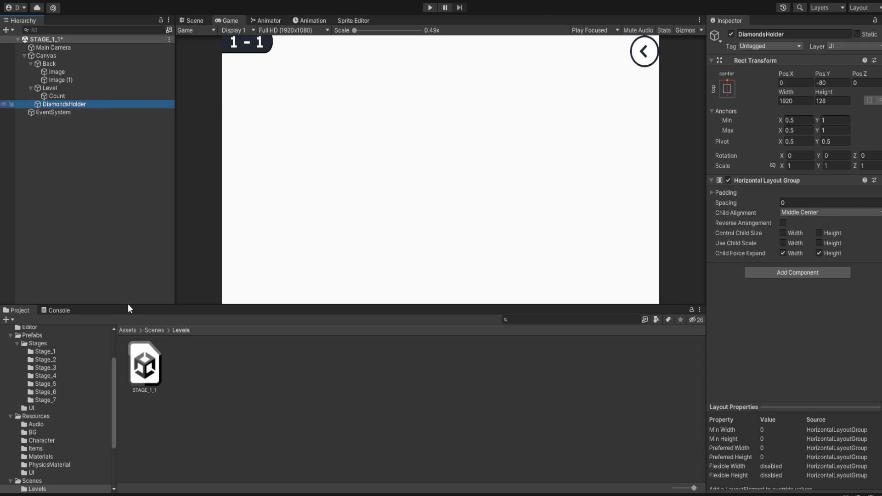
click(246, 311)
text(1)
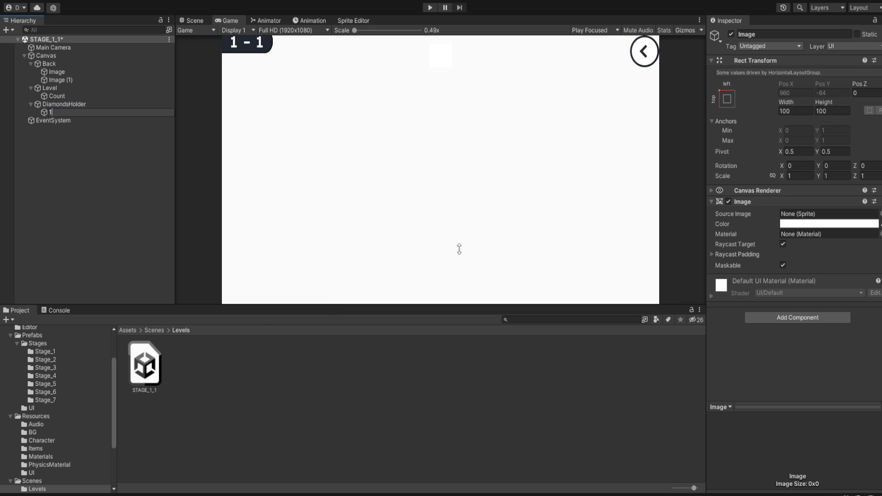
key(Return)
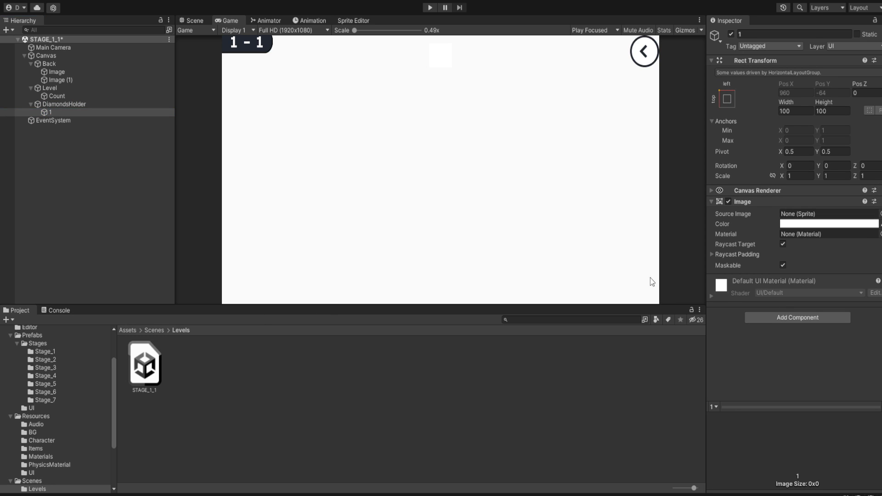
double_click(601, 270)
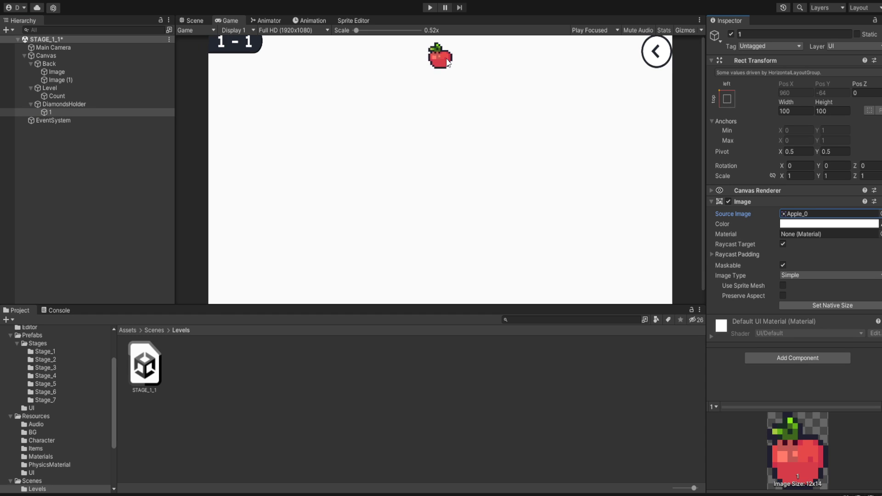
- Duplicate the apple image 1 twice and rename the copies 2 and 3
click(63, 112)
key(ctrl+d)
key(ctrl+d)
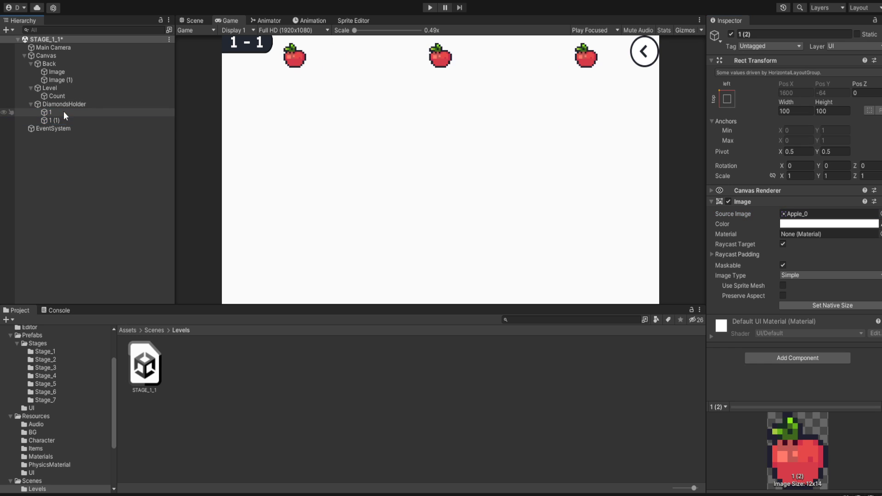
click(61, 120)
click(781, 34)
text(25)
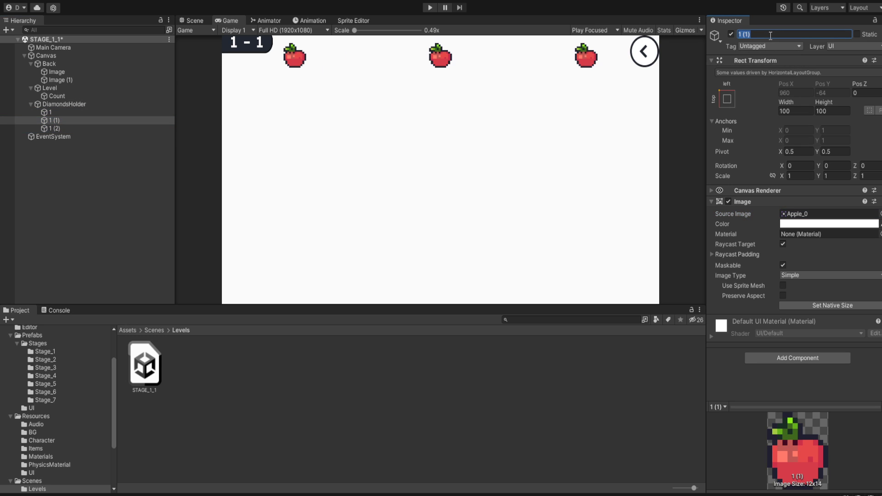
key(BackSpace)
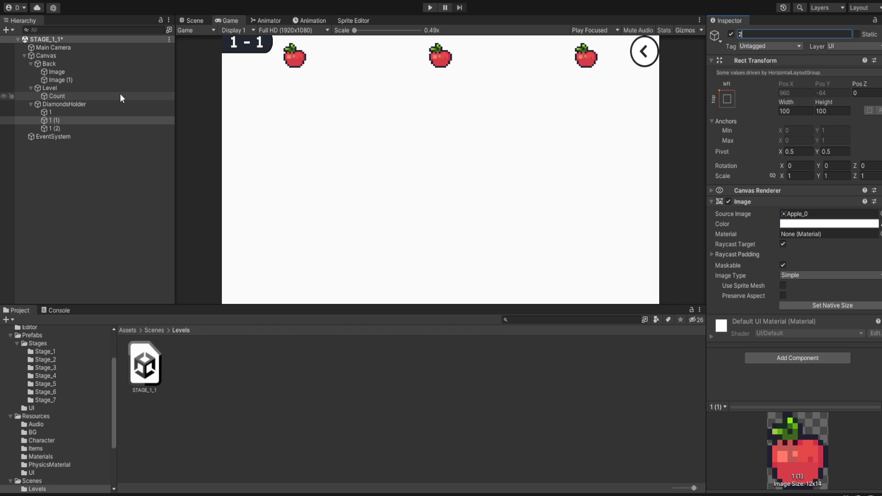
click(93, 128)
click(766, 34)
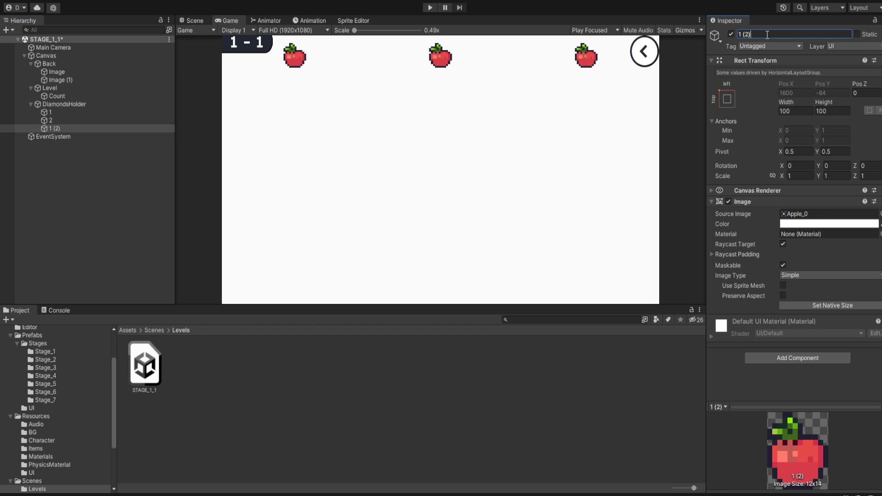
text(3)
- Turn off width Child Force Expand on DiamondsHolder's layout group, set its spacing to 128, and save the scene
click(87, 103)
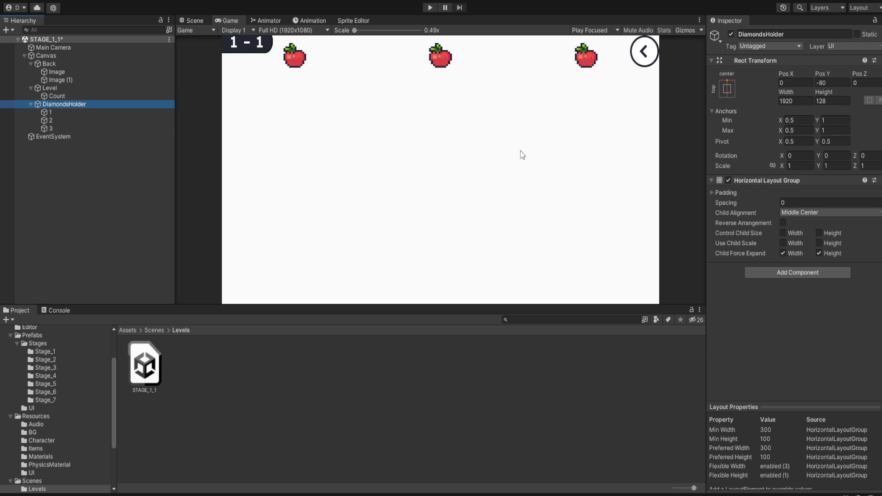
click(782, 254)
click(821, 203)
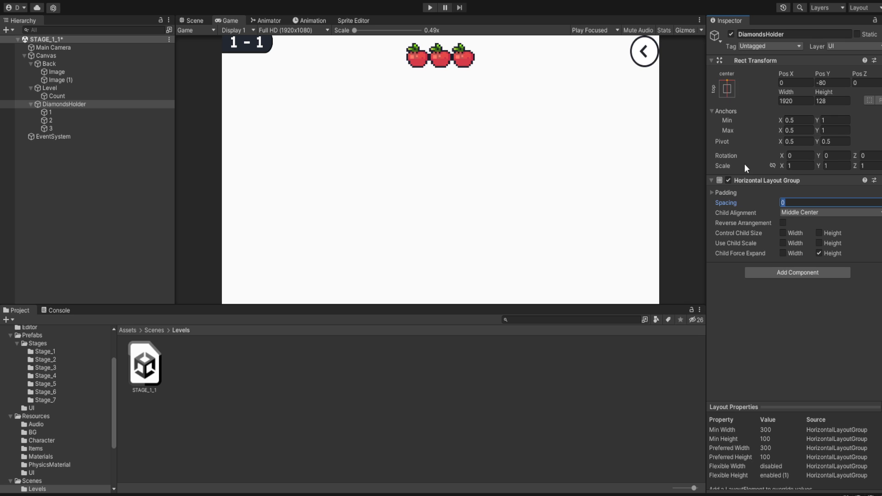
text(128)
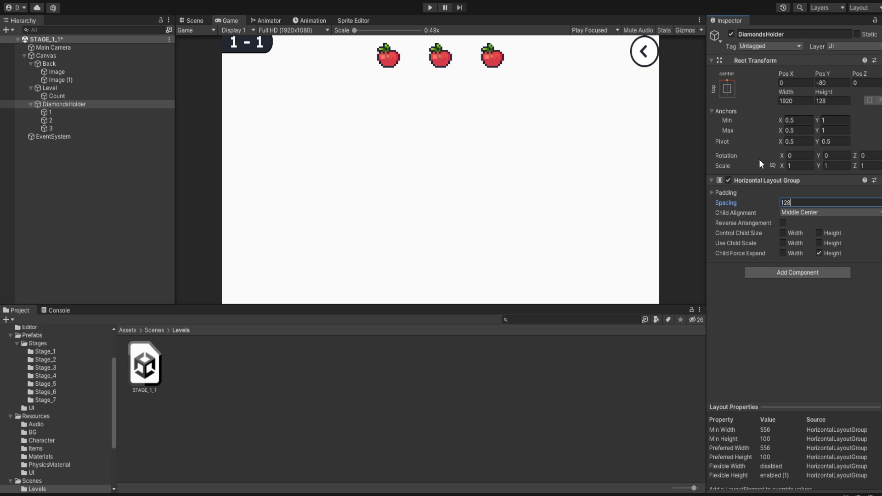
click(117, 112)
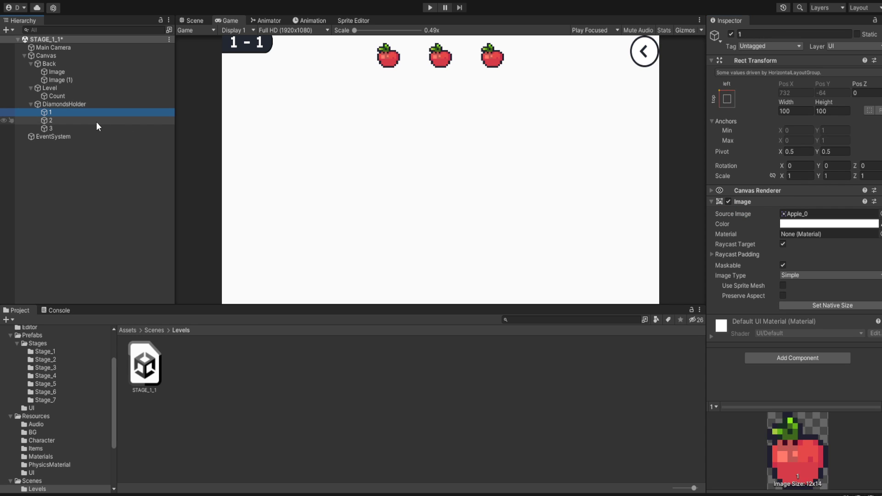
shift+click(89, 129)
click(103, 105)
key(ctrl+s)
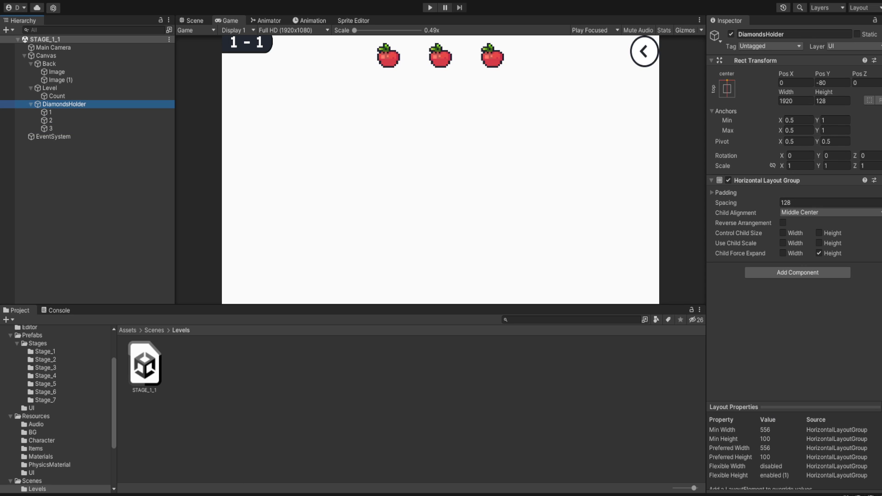
- Collapse the Canvas children in the hierarchy and add an empty object named EndPanel under Canvas
click(31, 104)
click(31, 88)
click(46, 63)
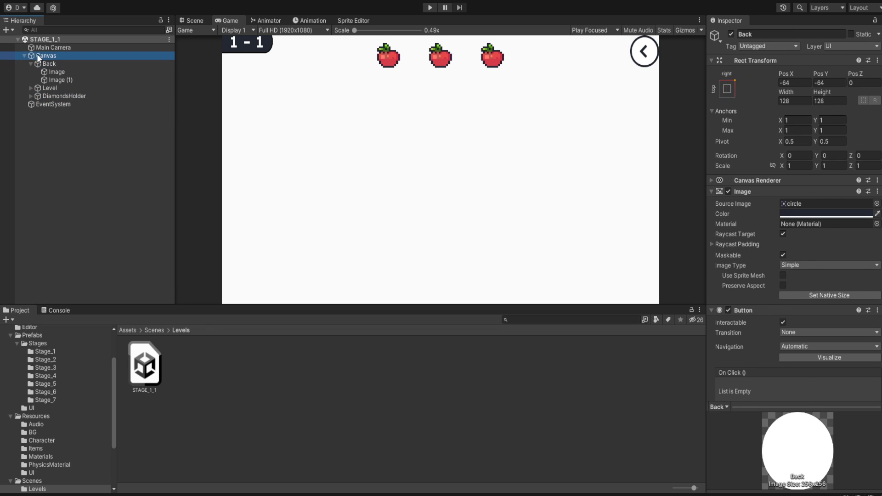
click(36, 55)
click(31, 64)
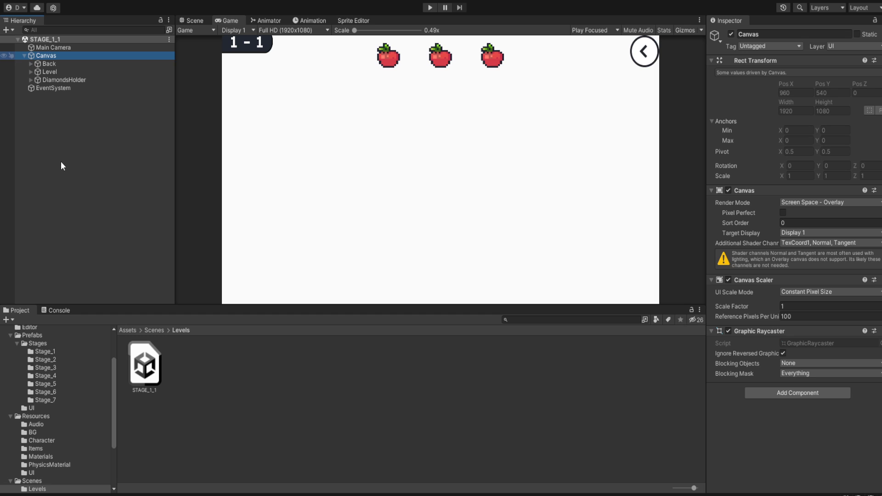
key(alt+shift+n)
text(EndPanel)
key(Return)
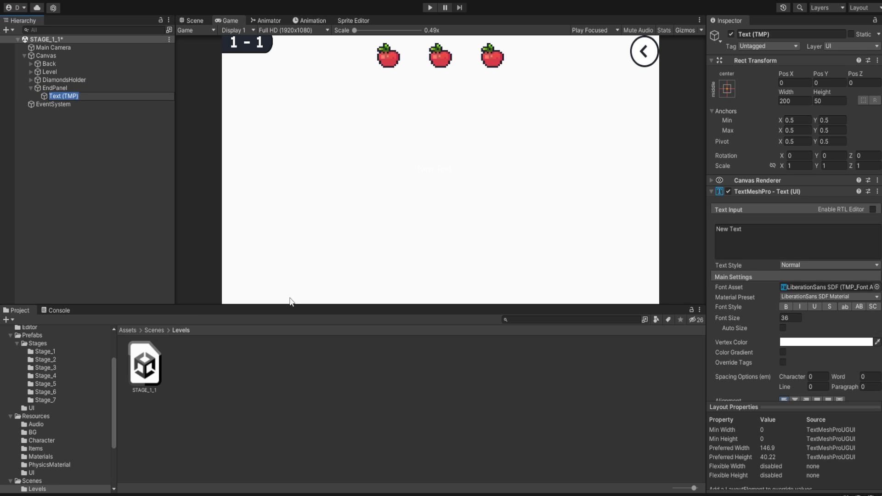
- Add a TextMeshPro text object under EndPanel and name it Congratulations
text(Consta)
key(BackSpace)
key(BackSpace)
key(BackSpace)
text(gratulations)
key(Return)
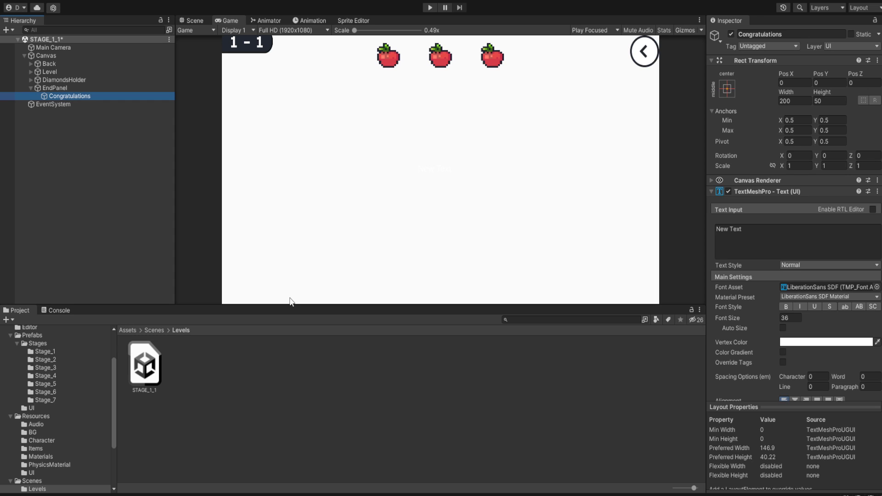
- Change the Congratulations object's text to "Congratulations!"
click(778, 252)
text(Consg)
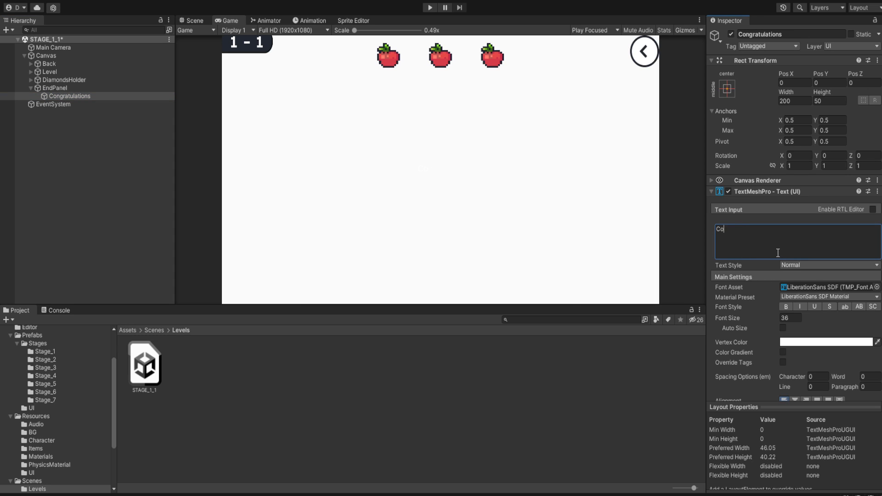
key(BackSpace)
key(BackSpace)
text(gratulations!)
- Make the Congratulations text bold at font size 128 and centre it horizontally and vertically
click(787, 307)
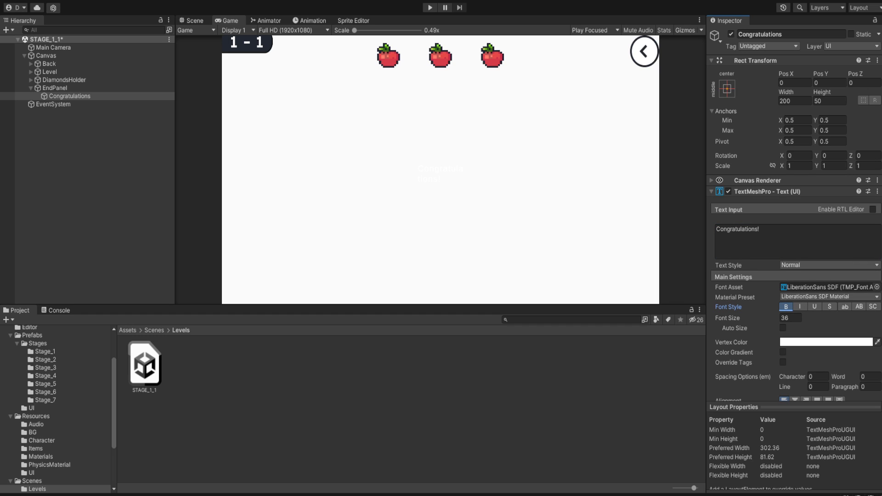
click(794, 317)
text(128)
scroll(795, 315, down, 3)
click(795, 319)
click(796, 330)
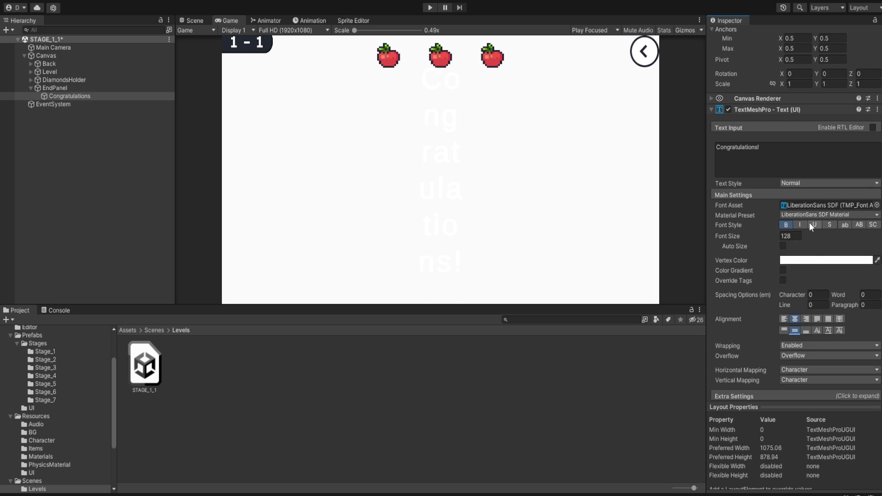
- Stretch the Congratulations text's anchors and rectangle in both directions to fill EndPanel
scroll(810, 216, up, 3)
click(727, 89)
alt+click(841, 232)
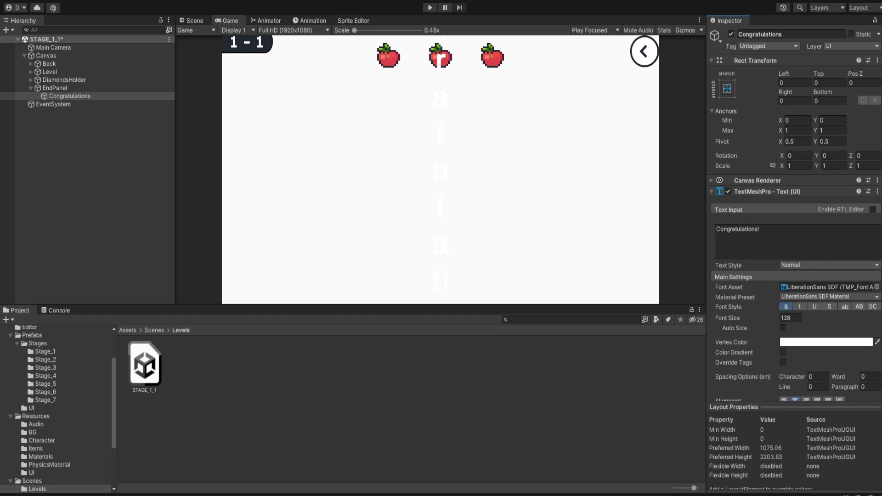
- Anchor the Congratulations text to the middle centre and set its width to 1920 and height to 50
click(794, 101)
click(722, 87)
click(780, 197)
click(798, 104)
text(1920)
key(Tab)
text(50)
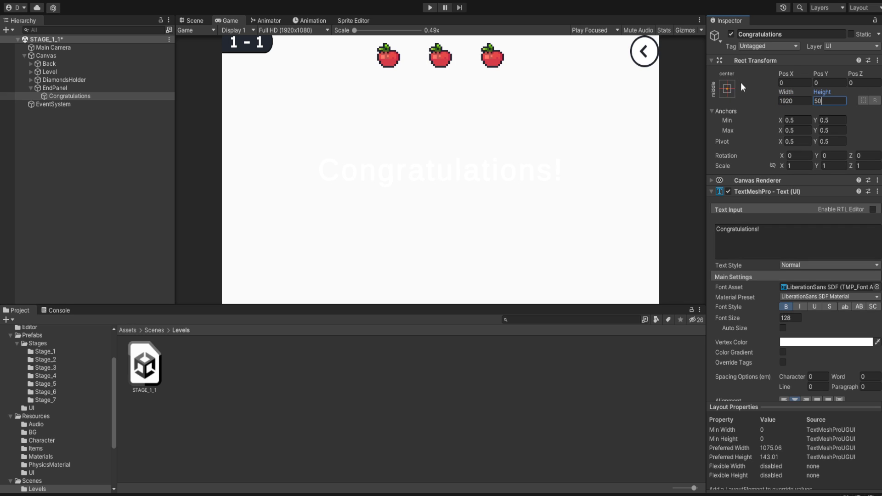
- Set the Congratulations text's Y position to 320 and its font asset to m6x11 SDF
click(823, 83)
text(320)
click(850, 329)
click(698, 348)
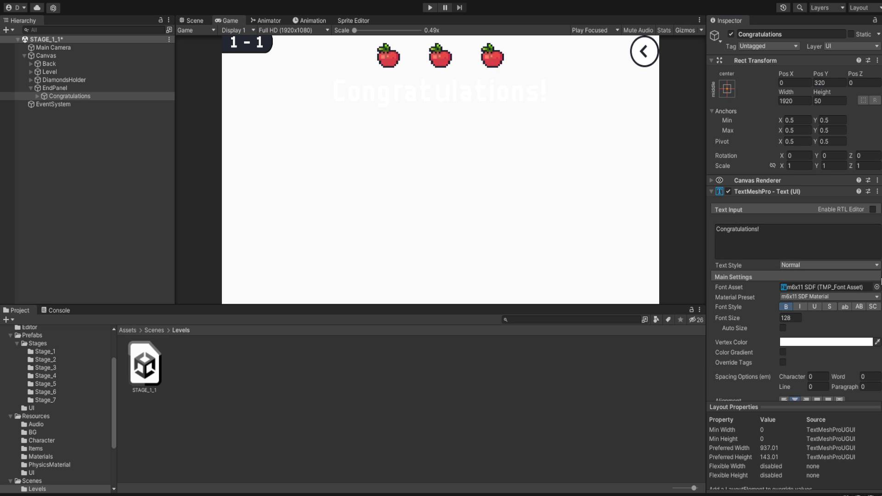
- Set the Canvas component's sort order to 2
scroll(583, 102, up, 3)
scroll(584, 101, down, 3)
scroll(583, 100, down, 1)
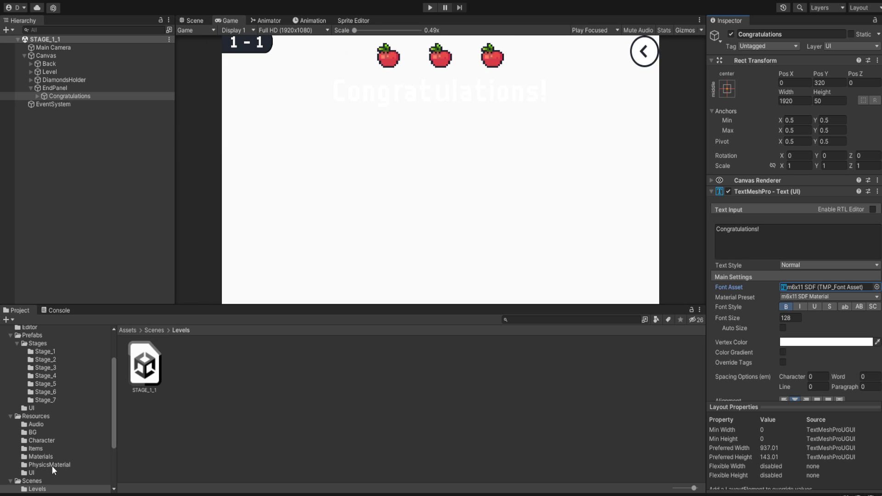
scroll(54, 453, down, 3)
click(56, 56)
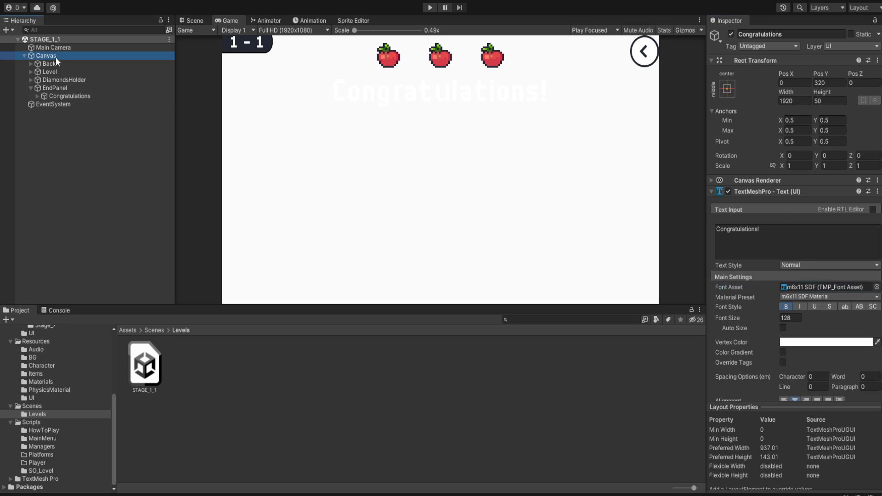
click(804, 306)
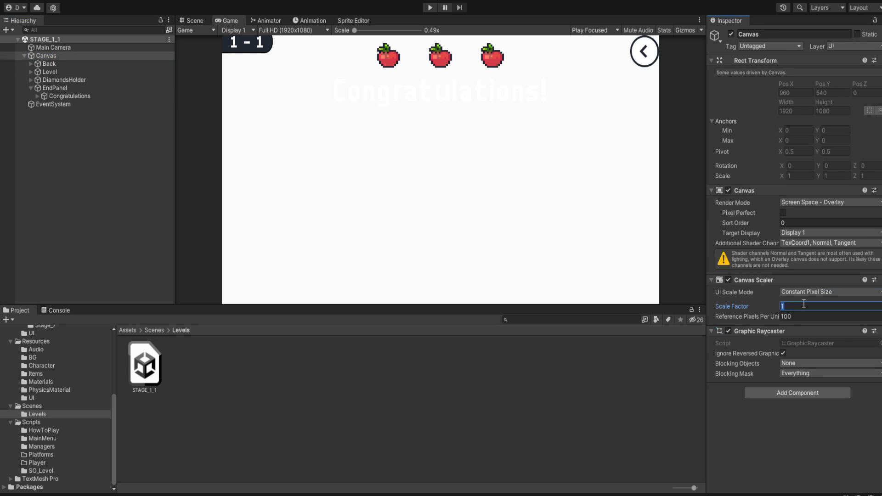
click(801, 223)
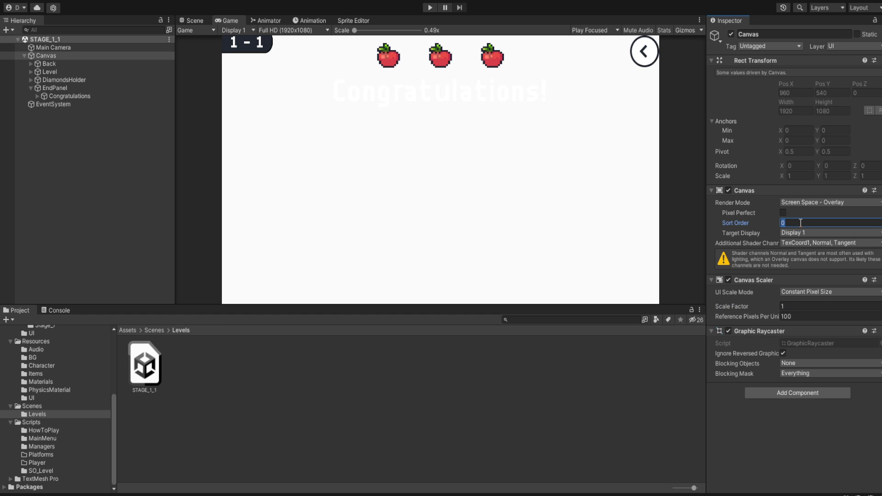
text(2)
- Add the BG1 sprite to the scene and set it to Tiled draw mode with a size of 48 by 48
click(33, 358)
drag(144, 363, 505, 222)
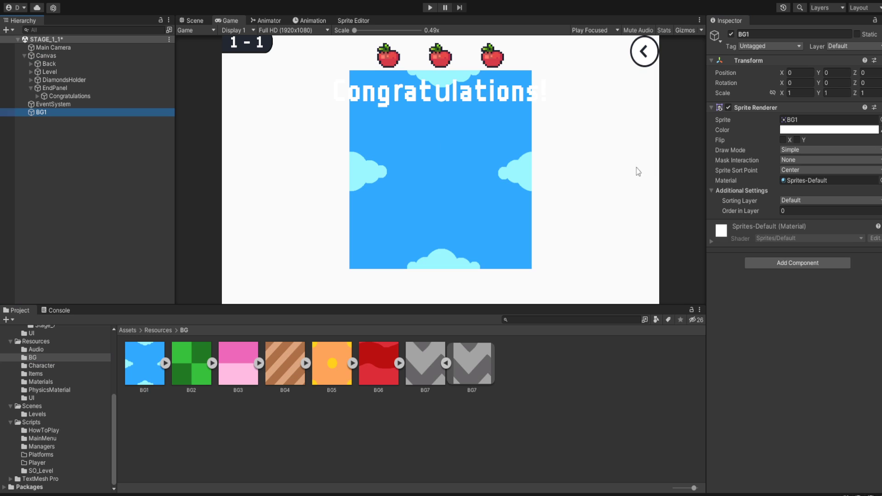
click(810, 150)
click(807, 179)
click(797, 198)
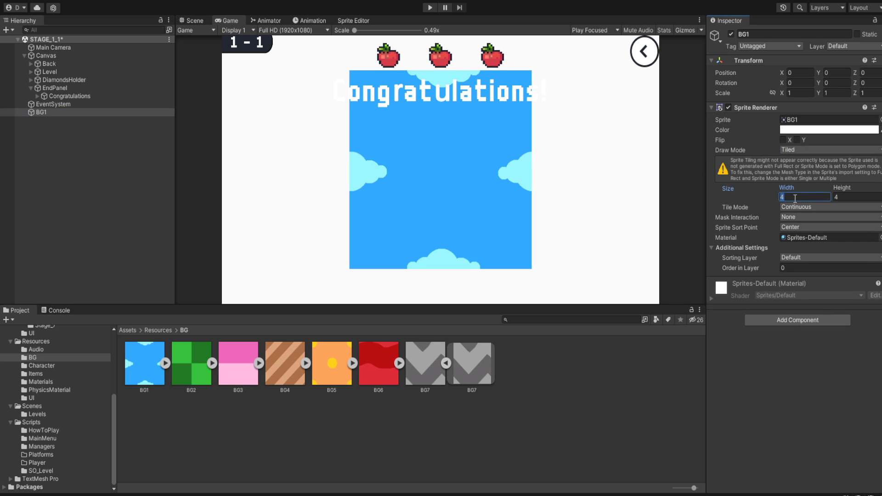
text(8)
key(Tab)
text(48)
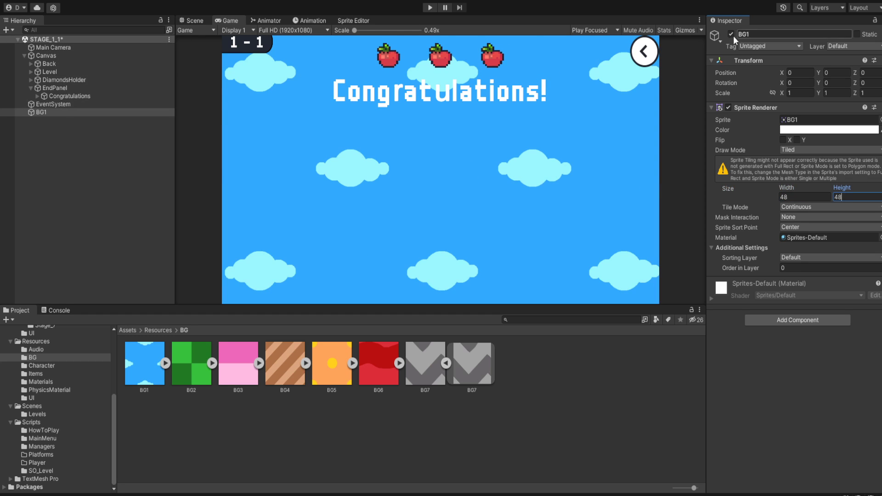
- Rename the background sprite object as BG and frame it in the Scene view
click(756, 34)
text(BG)
click(194, 20)
key(f)
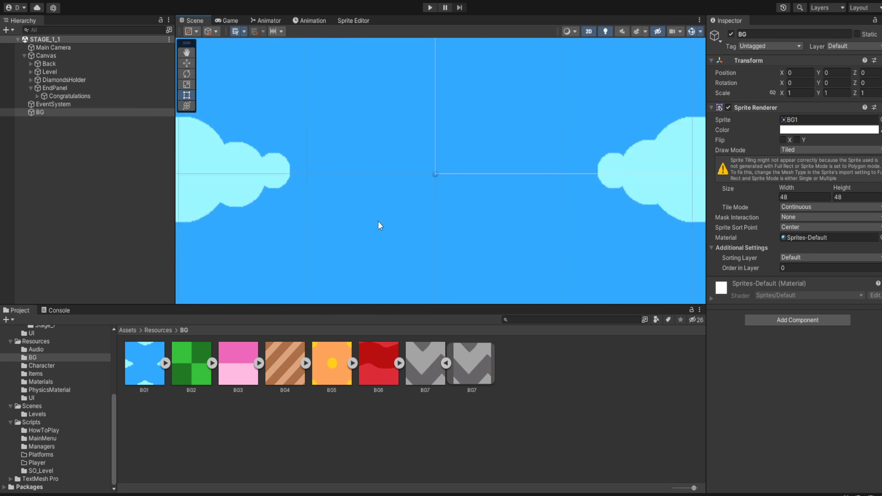
- Add a UI Image under EndPanel and name it Next
scroll(396, 196, down, 3)
scroll(403, 192, down, 8)
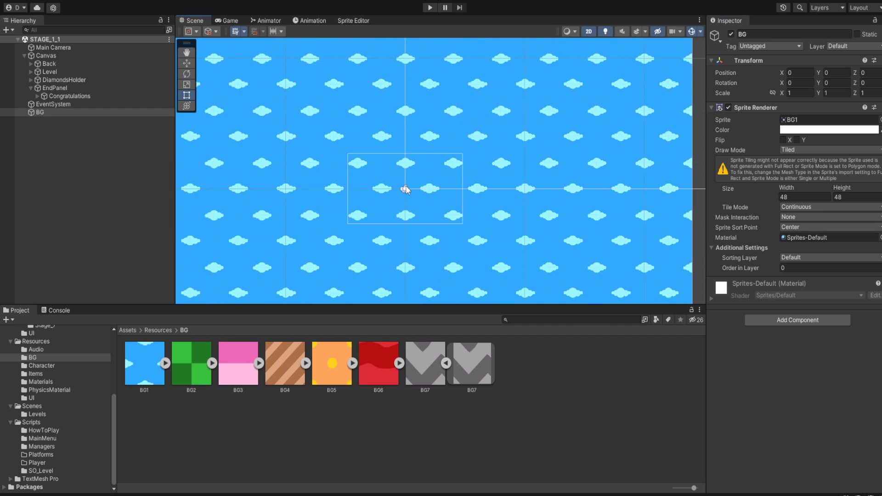
scroll(412, 180, down, 8)
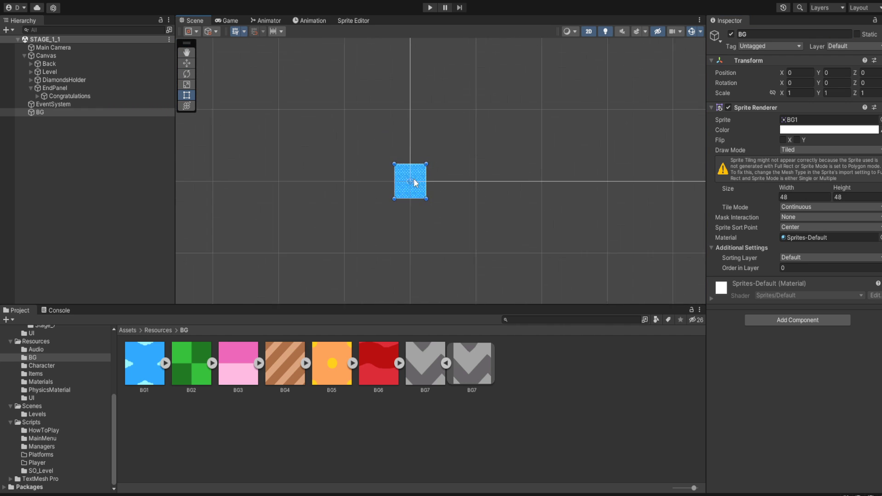
scroll(464, 152, up, 3)
scroll(386, 157, up, 2)
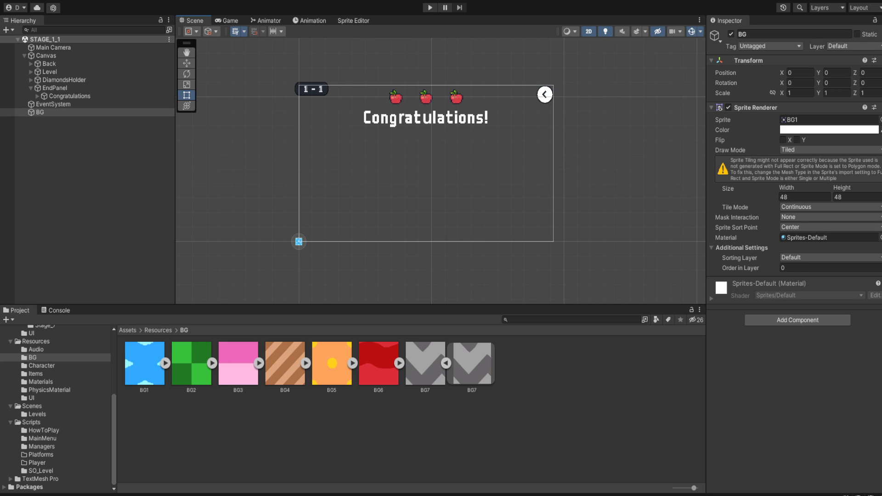
click(51, 87)
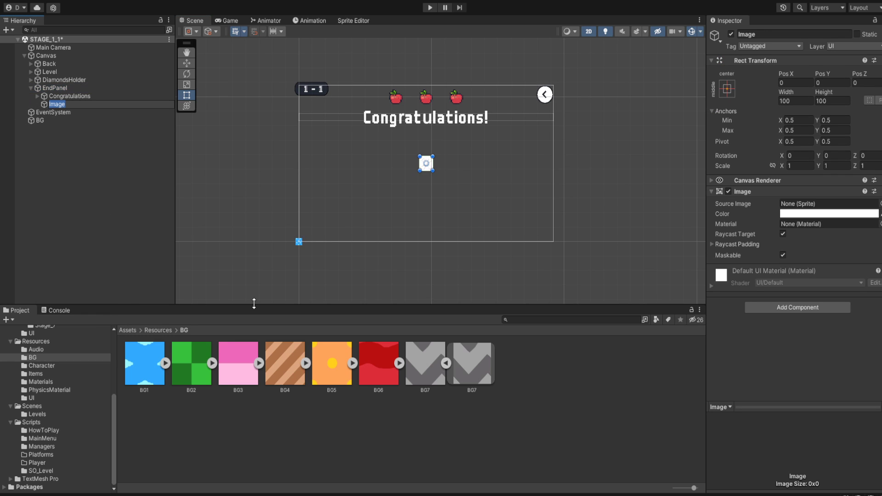
text(Next)
key(Return)
- Set the Next image's Y position to -384, width to 384 and height to 128
key(q)
key(t)
click(828, 84)
text(-384)
click(803, 100)
text(384)
key(Tab)
text(128)
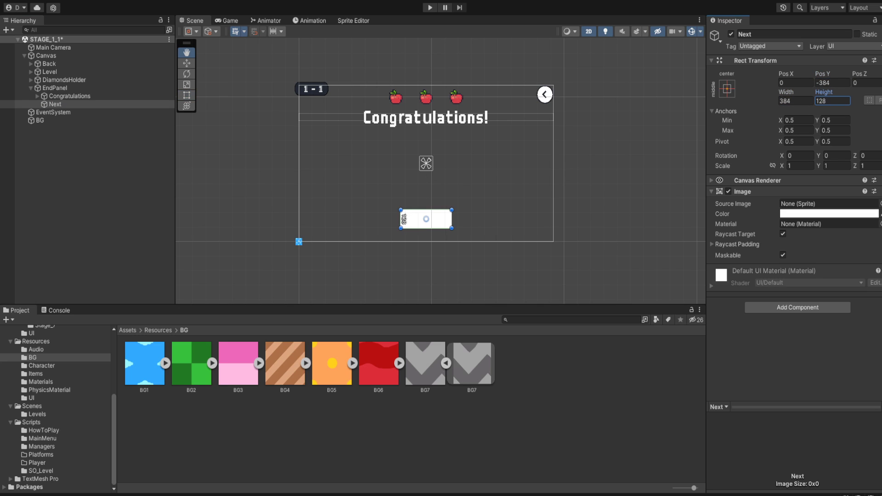
- Give the Next image the button sprite as its source image and colour it dark navy
key(Return)
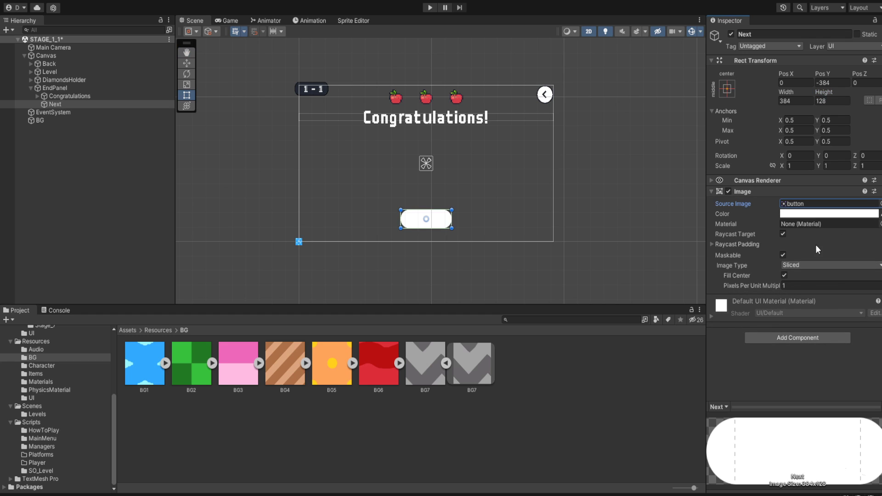
click(834, 211)
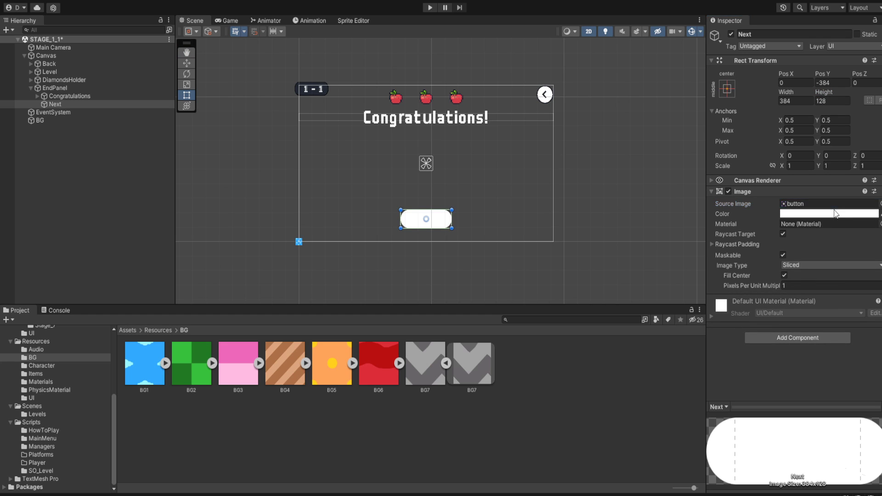
click(839, 444)
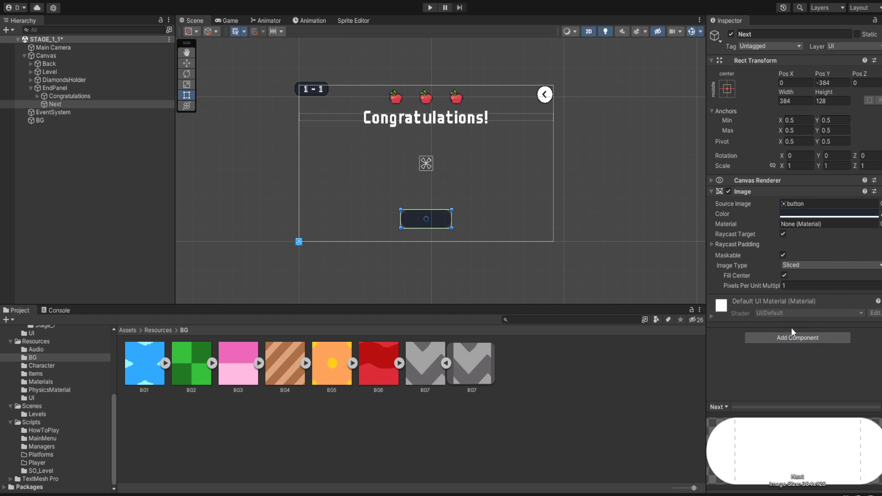
- Add a Button component to Next with its transition set to None
key(Return)
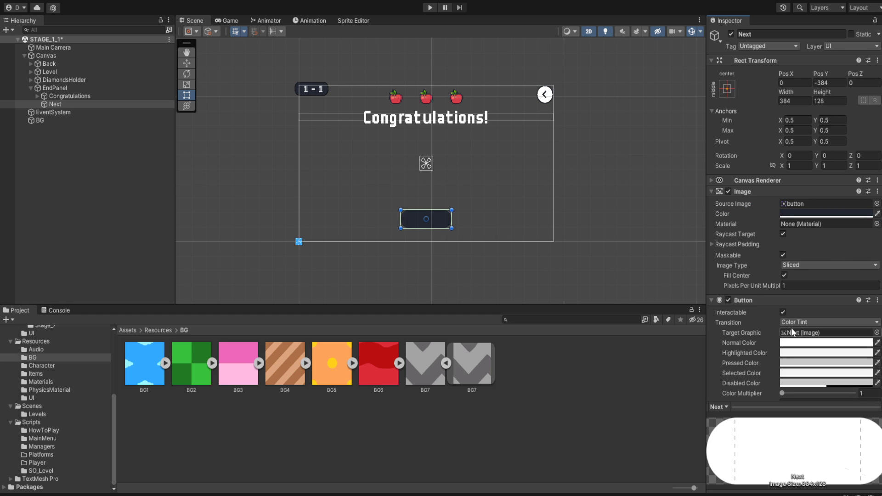
click(797, 324)
click(876, 329)
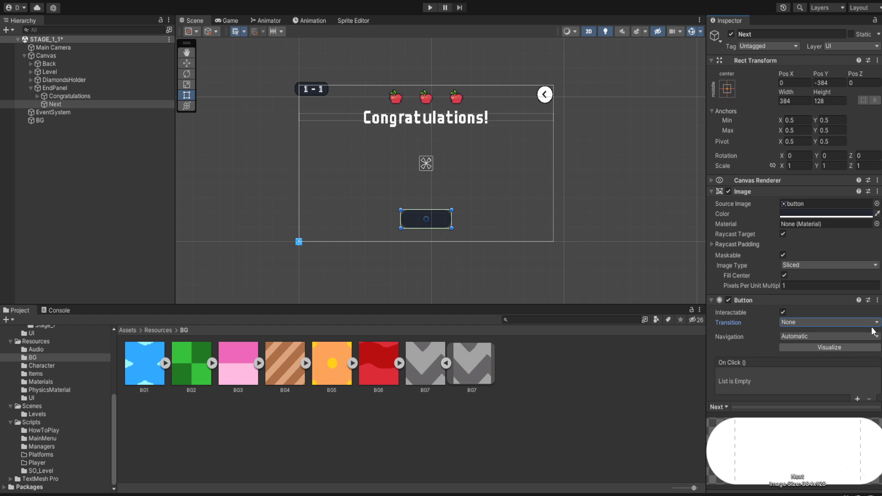
- Add an Animator component to Next and place it above the Button component
scroll(828, 343, down, 3)
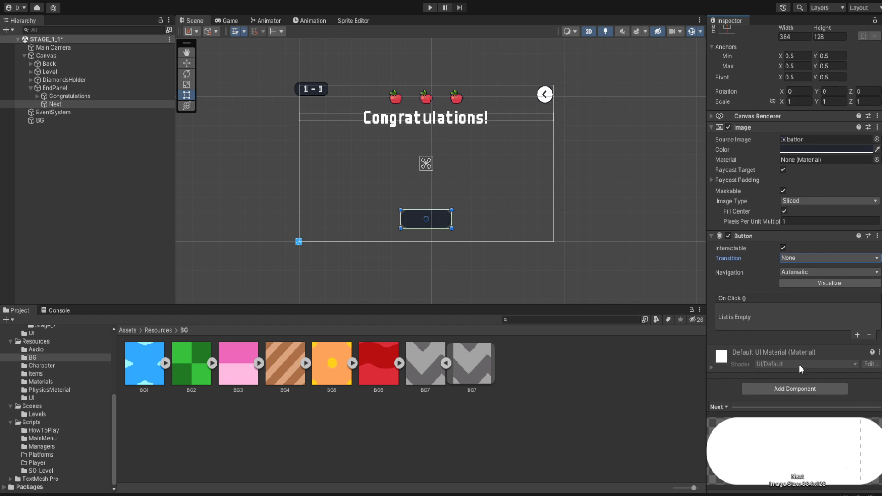
key(Return)
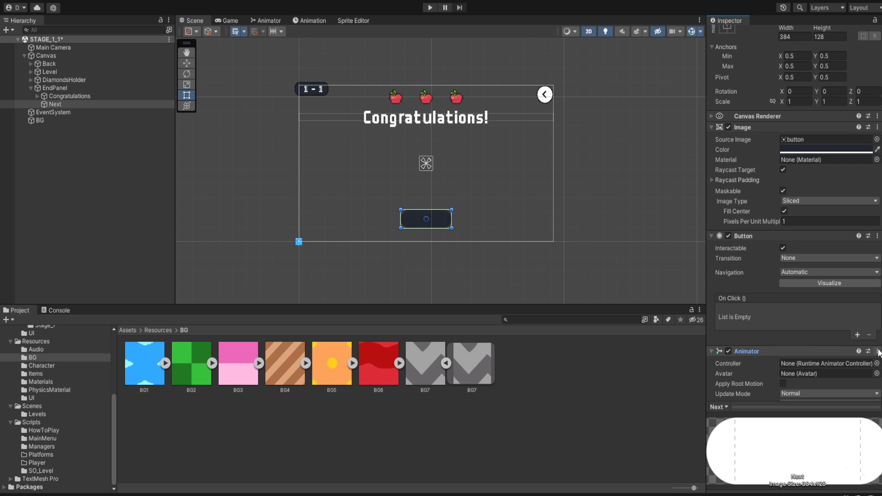
drag(808, 254, 809, 256)
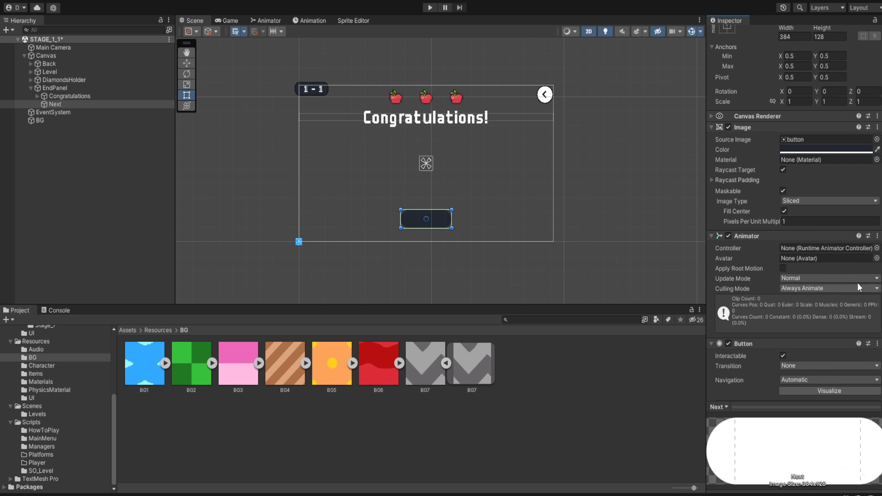
- Assign the AC_Button controller to Next's Animator and show the Game view
click(877, 248)
double_click(594, 307)
click(229, 21)
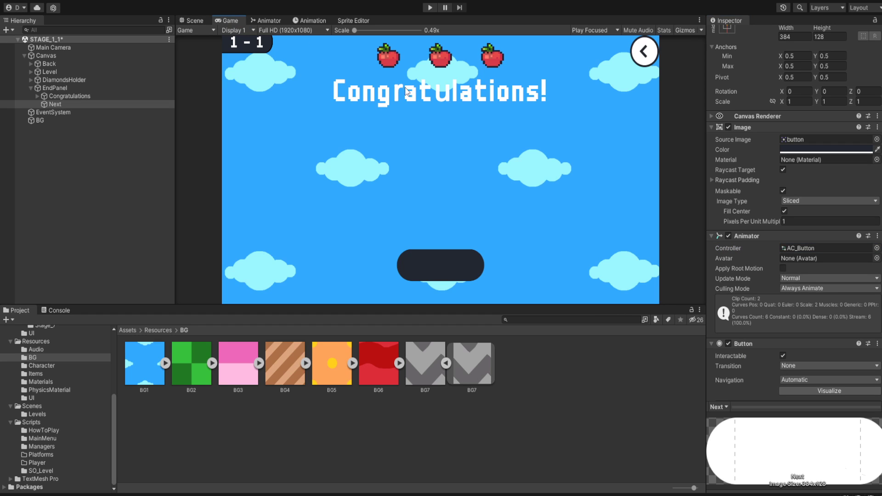
- Add a TextMeshPro text object under Next and name it Text
click(68, 105)
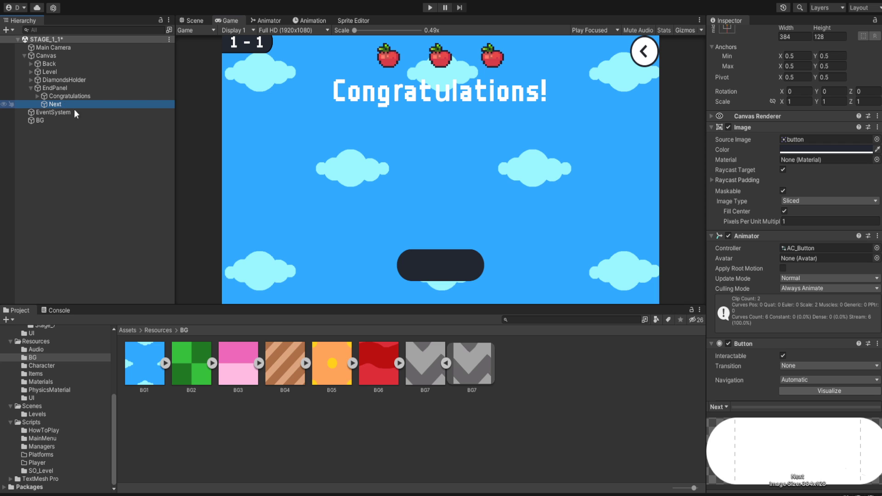
click(195, 323)
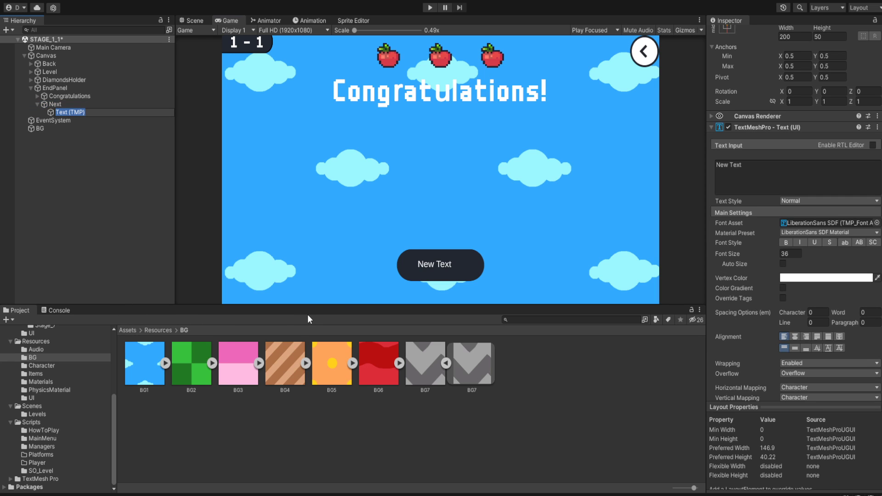
text(Text)
key(Return)
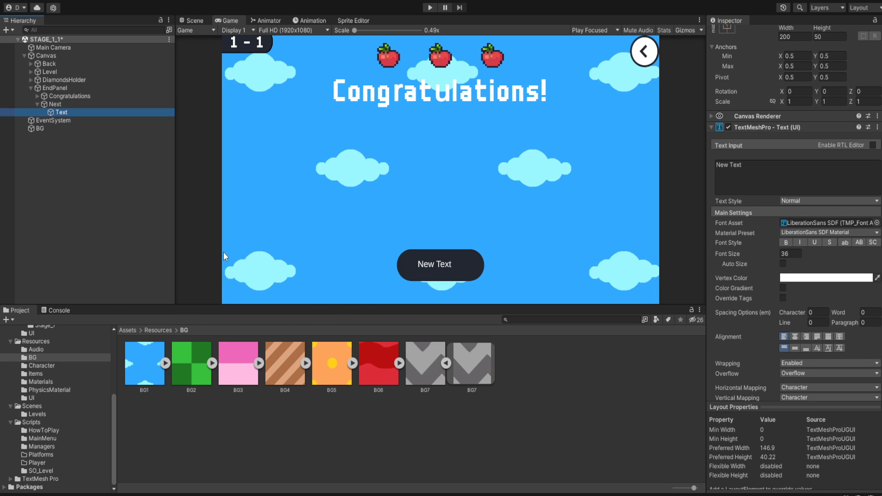
- Change the Next button's label to "Next" and centre it horizontally and vertically
click(775, 184)
text(Next)
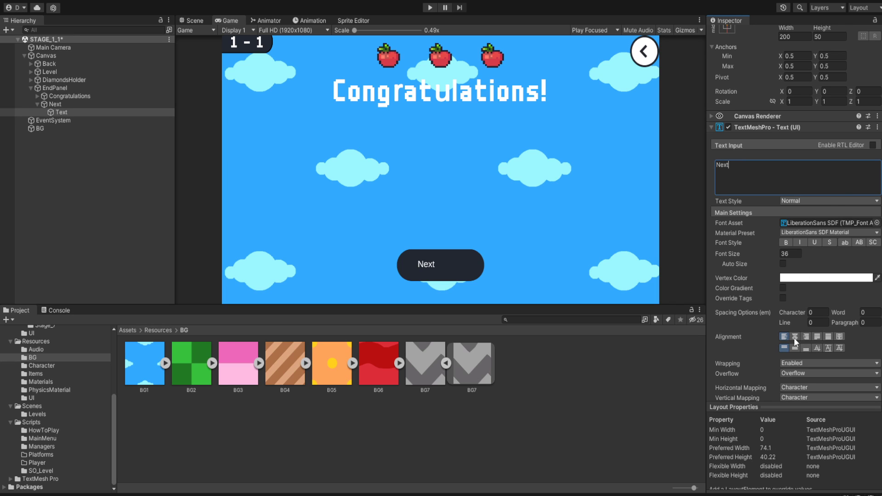
scroll(794, 337, down, 1)
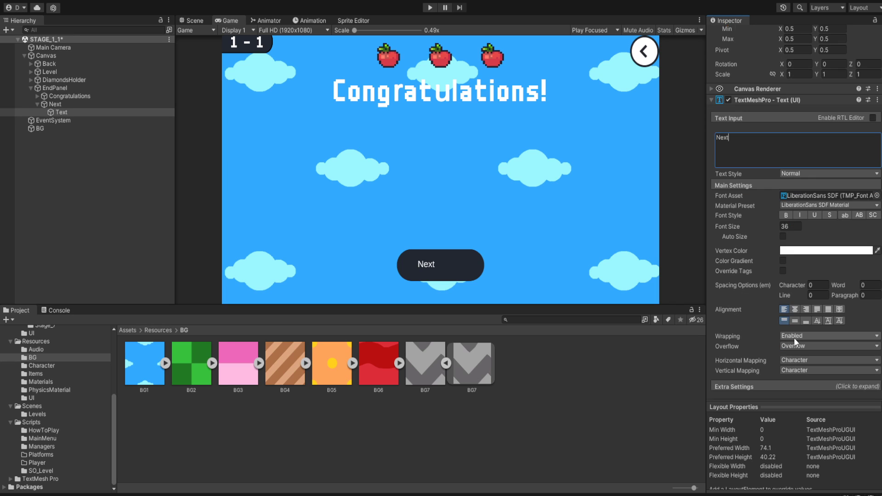
click(795, 309)
click(795, 321)
- Make the Next button's label bold at font size 64 in the m6x11 SDF font
click(792, 230)
text(64)
click(877, 196)
double_click(698, 250)
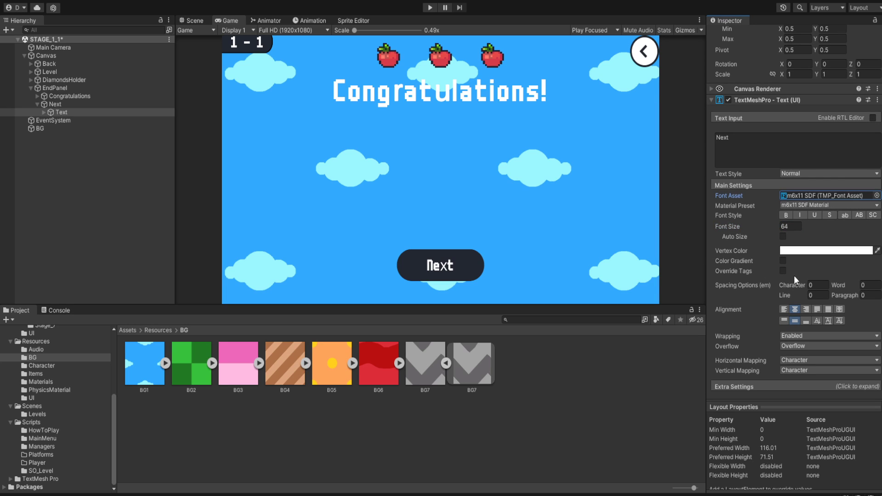
click(787, 216)
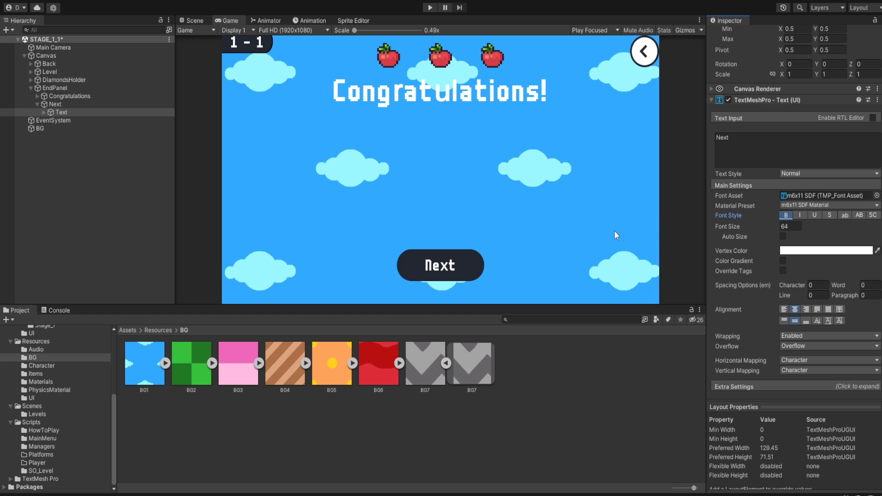
- Inspect the label's TMP SubMeshUI child object and change the label's text to "next"
click(44, 112)
click(84, 120)
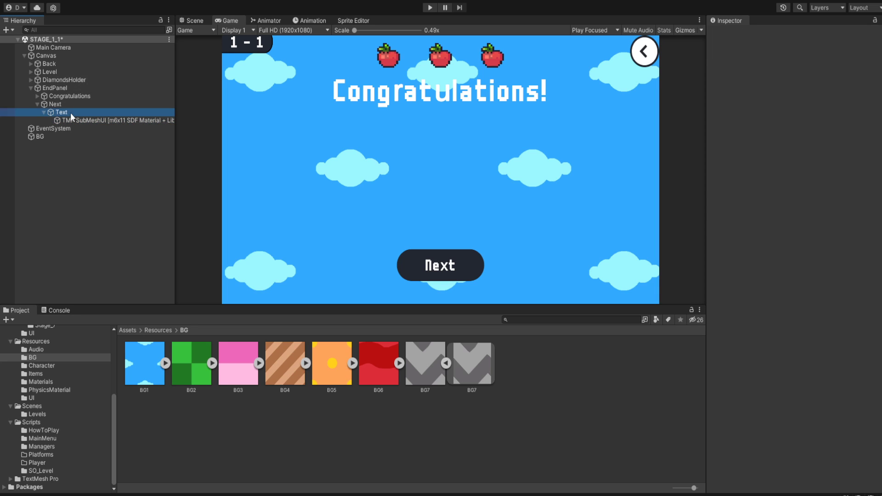
click(70, 112)
click(753, 239)
text(nexy)
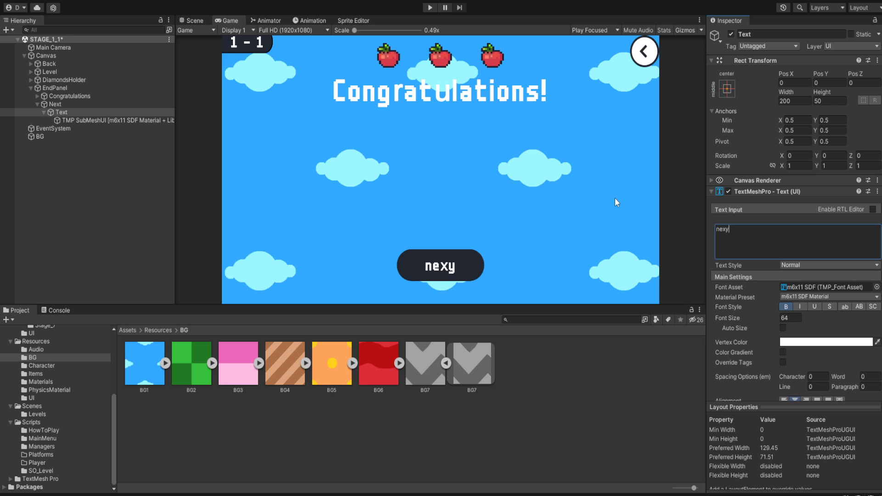
key(BackSpace)
text(t)
click(76, 120)
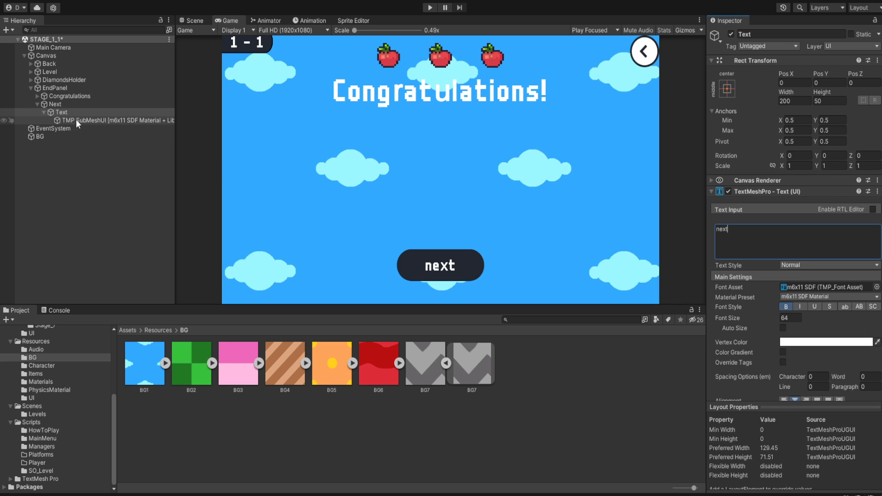
click(81, 114)
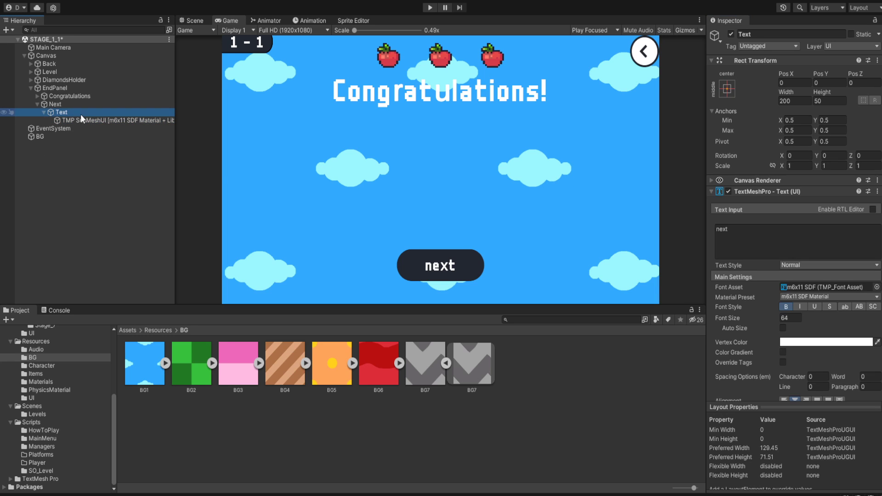
- Set the Next button's label to "aaaa" and delete the label's TMP SubMeshUI child object
click(782, 238)
text(aaaa)
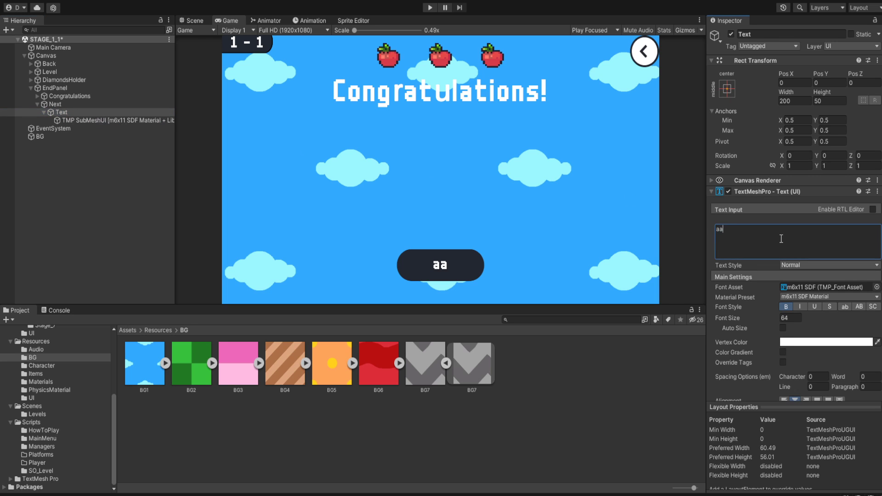
click(93, 121)
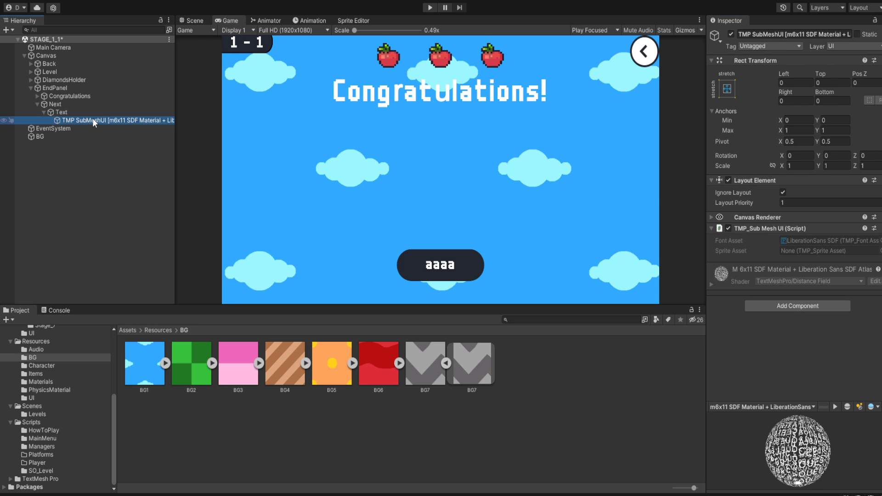
key(Delete)
- Change the Next button's label text to "next"
click(93, 114)
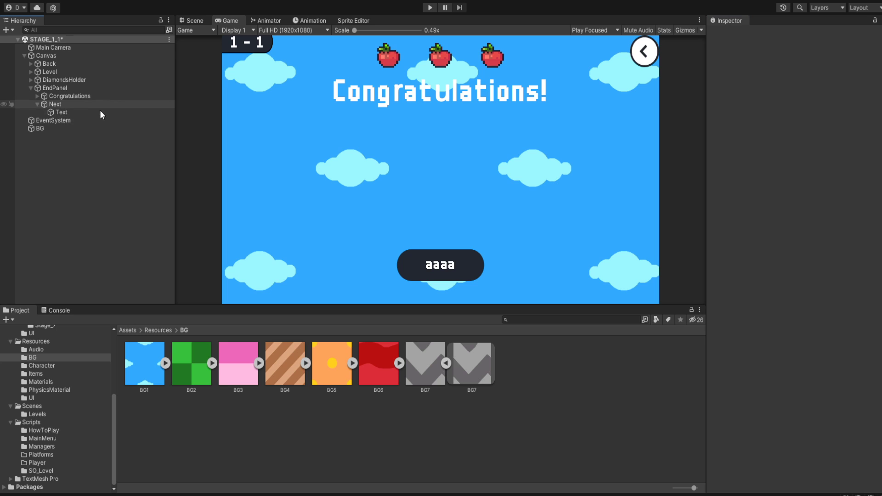
click(790, 249)
text(nex)
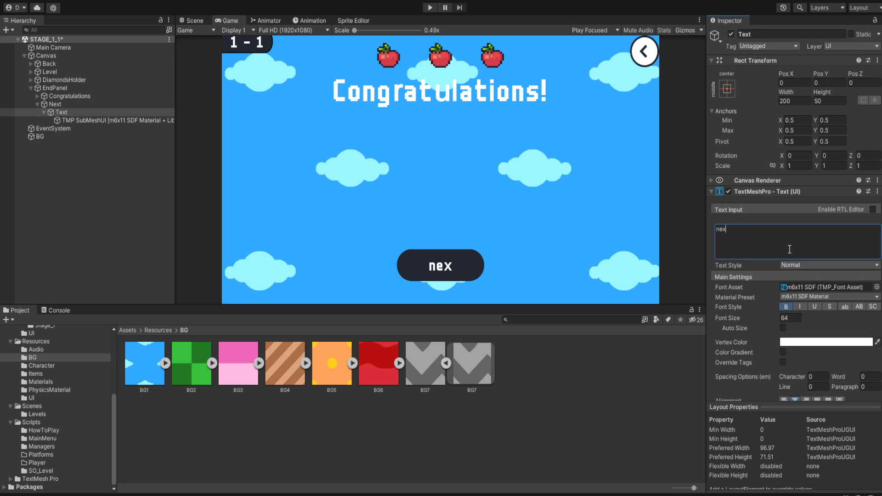
text(t)
- Replace the Next button's label with "aaa" and delete the TMP SubMeshUI object under Text
key(ctrl+a)
key(BackSpace)
text(aaa)
click(108, 124)
key(Delete)
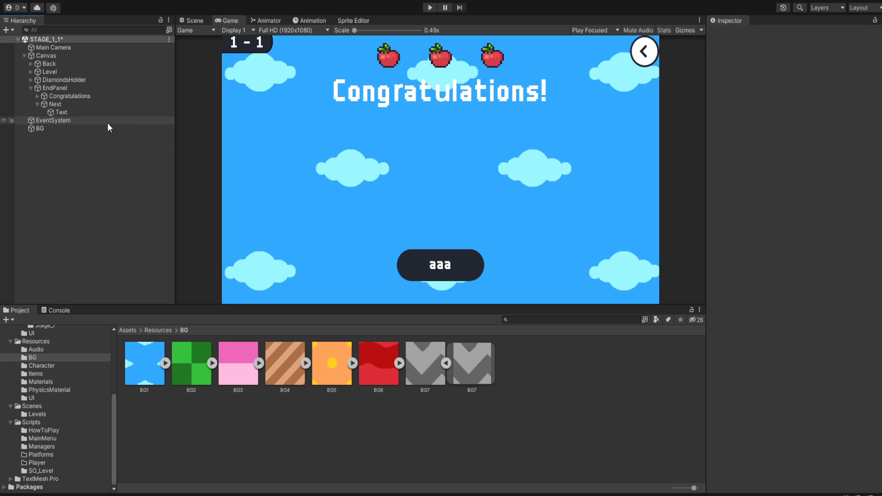
- Change the Next button's label text to uppercase "NEXT"
click(124, 113)
click(807, 249)
key(ctrl+a)
text(NEXT)
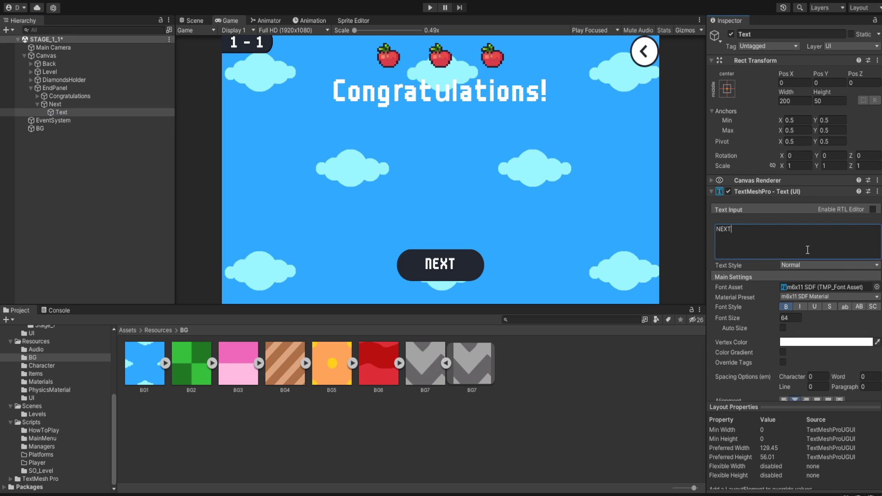
- Set the character spacing of the Next button's label to 15
click(73, 103)
click(71, 111)
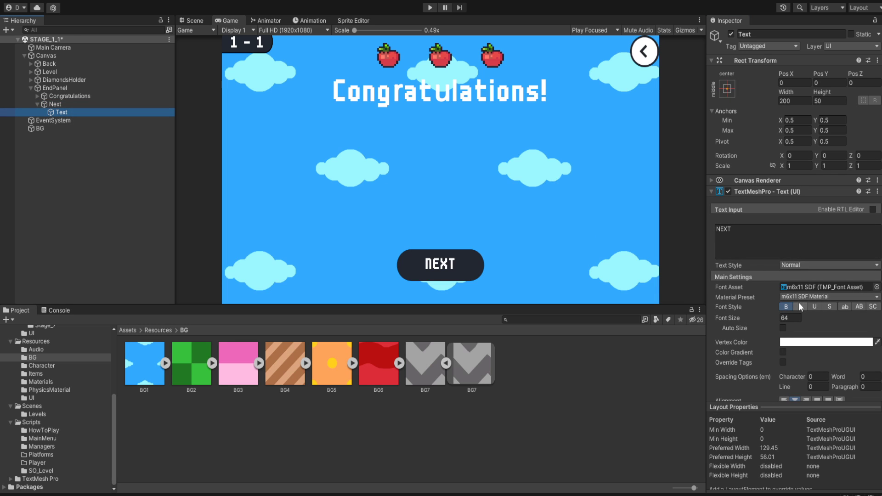
scroll(802, 308, down, 2)
click(820, 349)
text(15)
key(Tab)
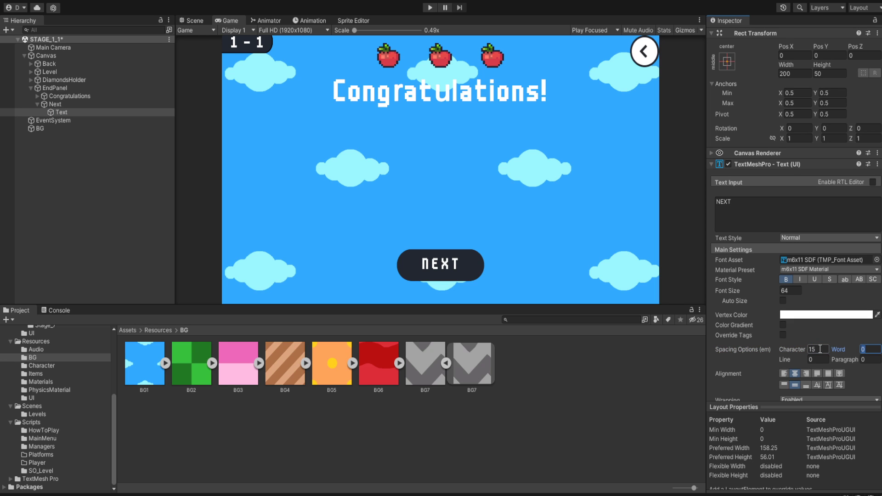
- Try bottom vertical alignment on the NEXT label, switch it to top alignment and deselect the label
scroll(800, 294, down, 3)
click(804, 303)
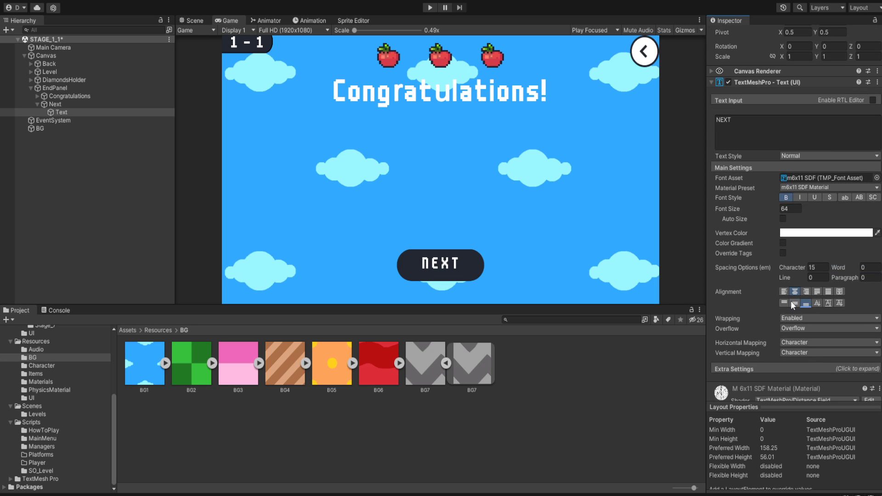
click(784, 304)
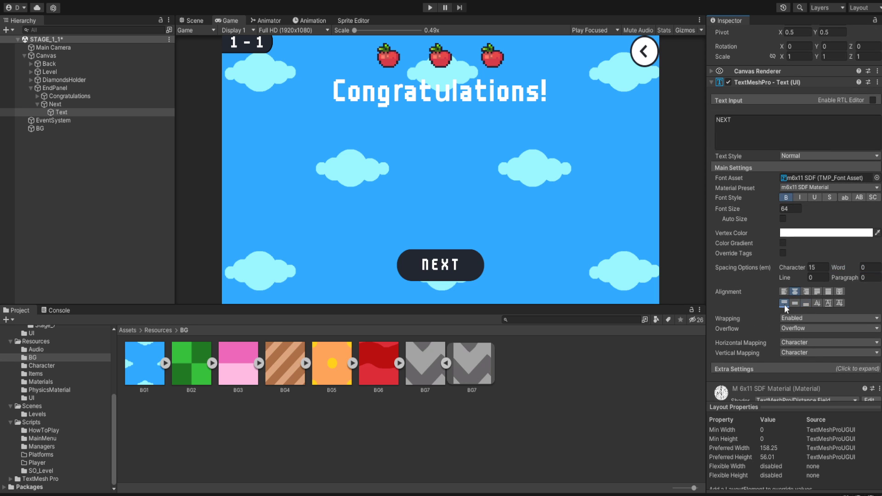
click(72, 184)
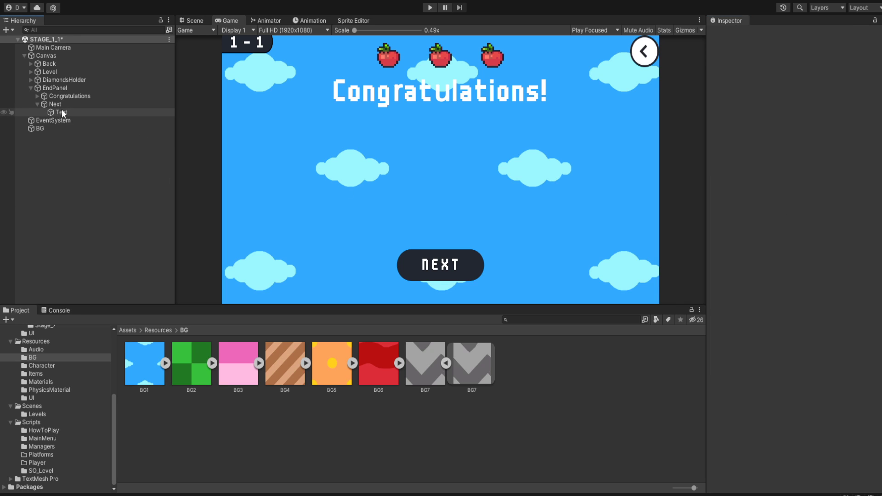
- Collapse the Next object and add a UI Image under EndPanel named Score
click(38, 104)
click(52, 88)
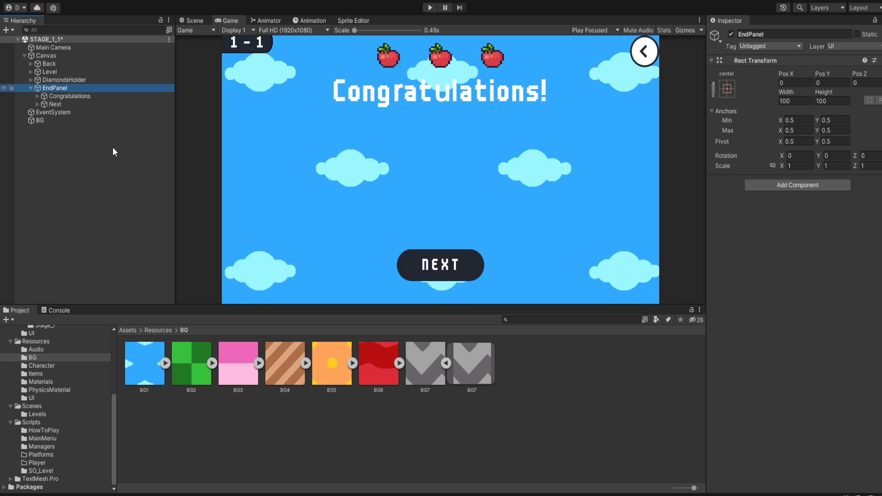
click(272, 288)
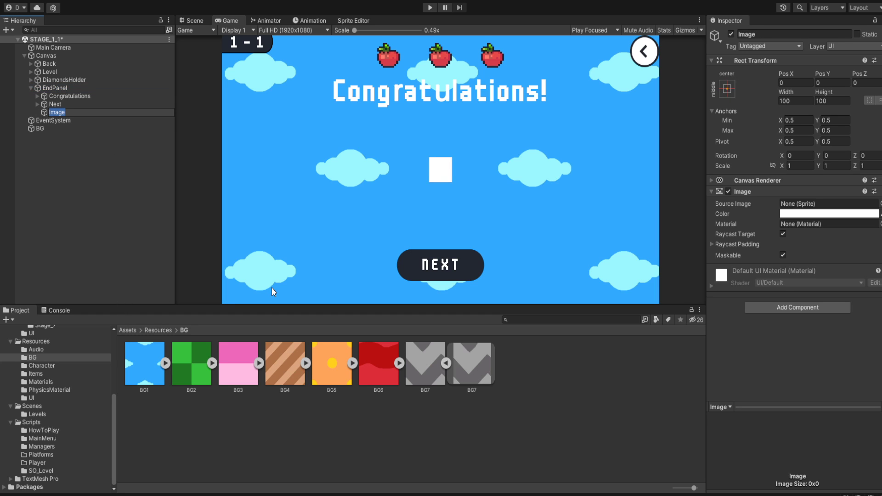
text(Score)
key(Return)
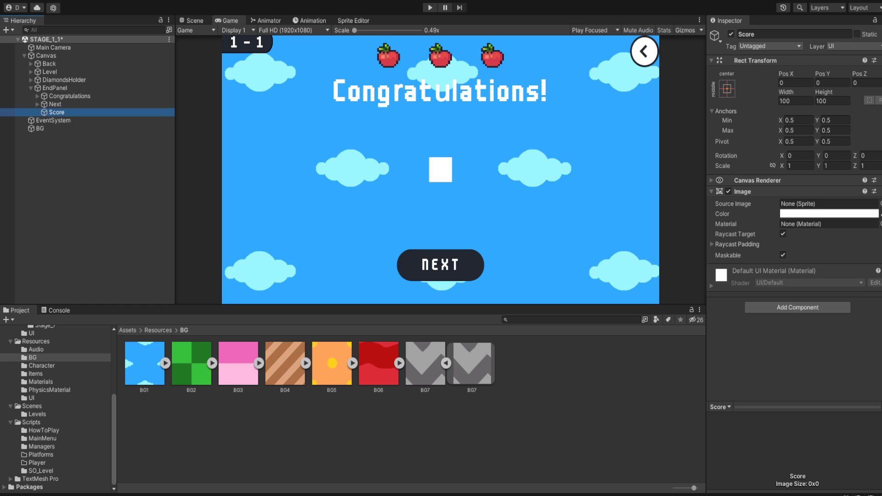
- Set the Score image's width to 640 and height to 384
click(794, 102)
text(46)
key(BackSpace)
key(BackSpace)
text(640)
key(Tab)
text(384)
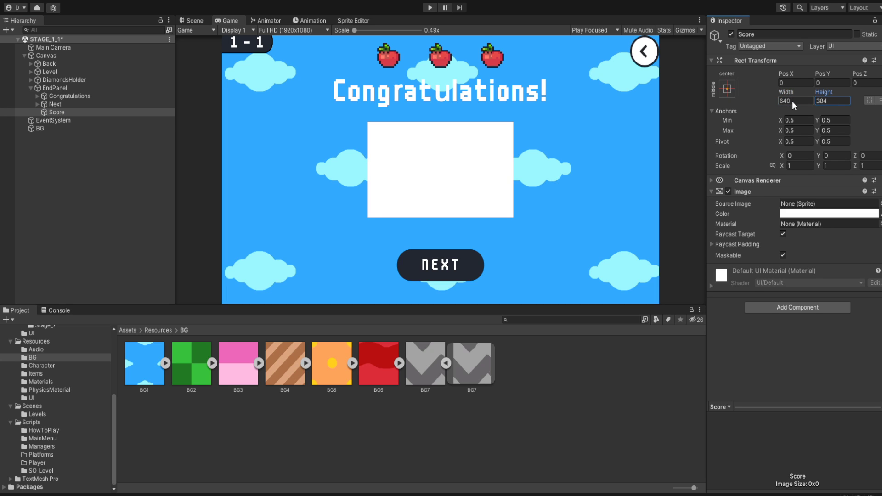
- Assign the StageBG sprite to the Score image and colour it the same dark navy as the Next button
click(811, 280)
double_click(553, 329)
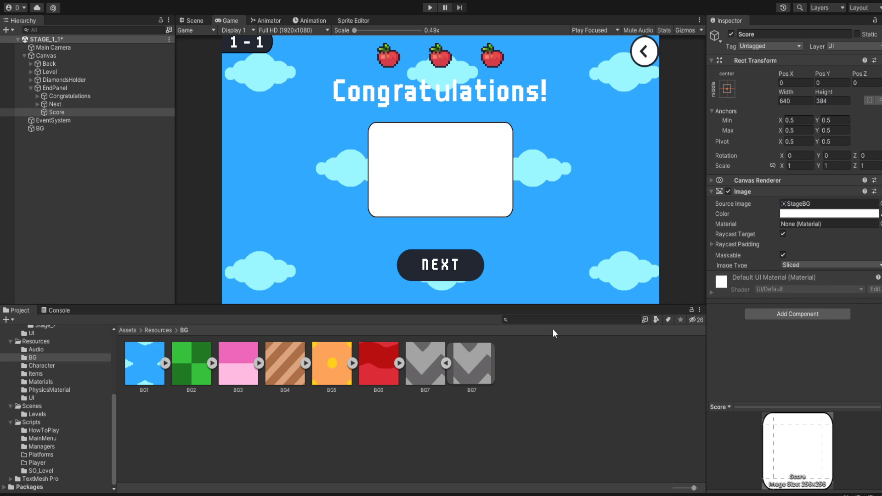
click(839, 315)
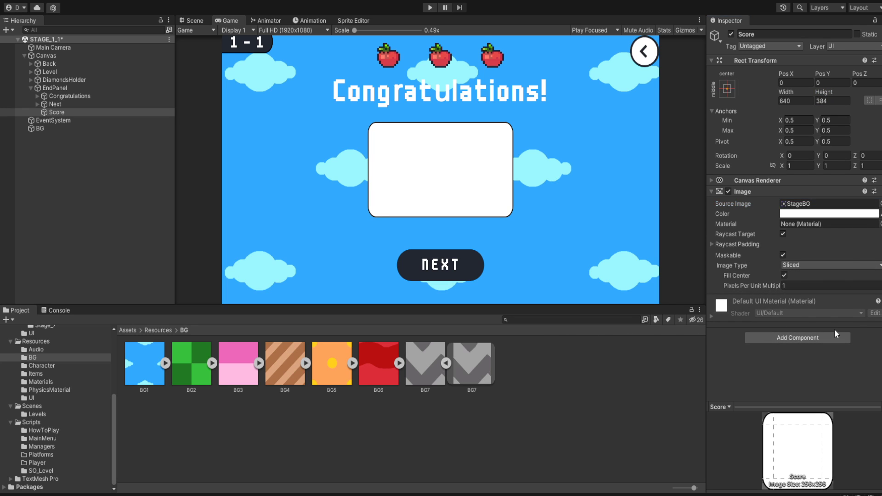
click(839, 448)
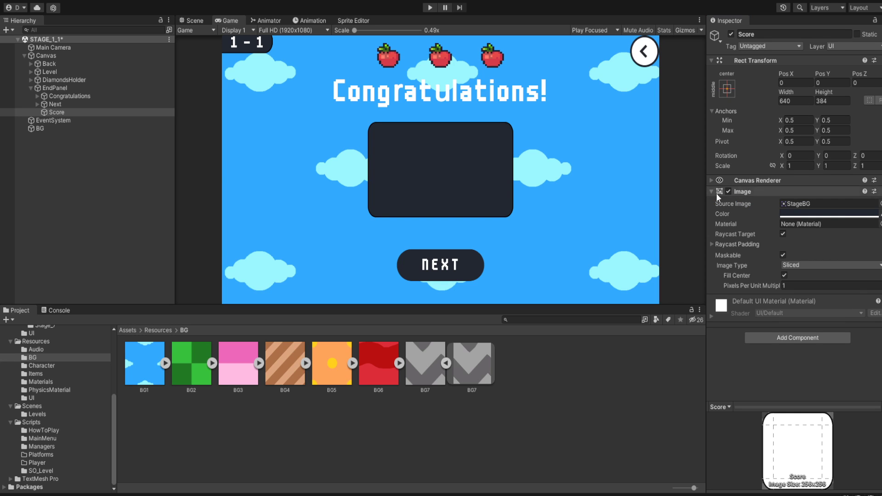
click(171, 175)
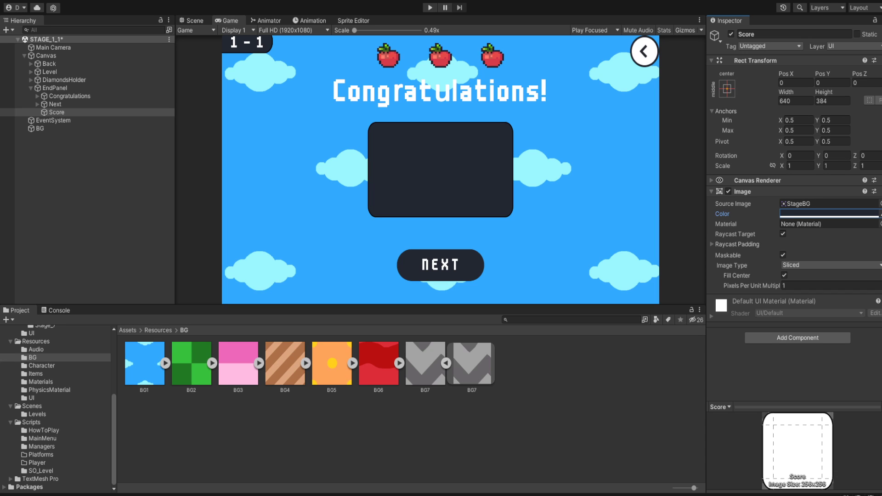
- Add a UI Image under Score and name it Perfect
click(64, 113)
click(287, 330)
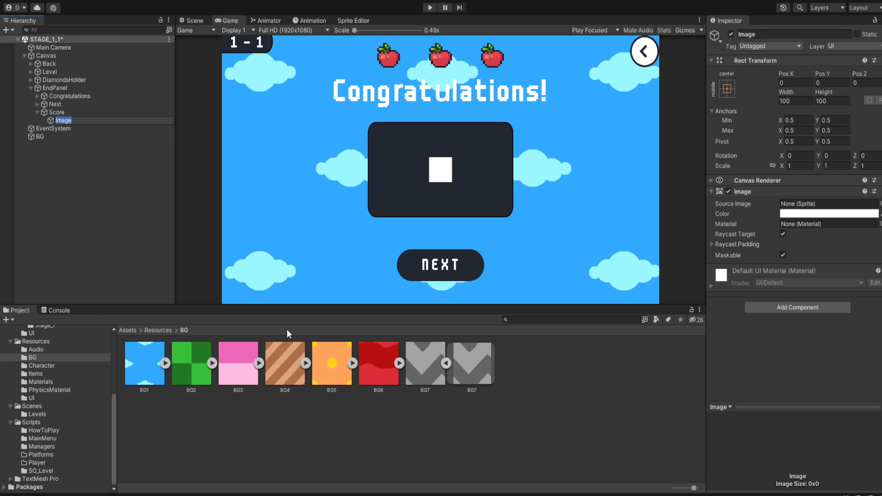
text(Perfect)
key(Return)
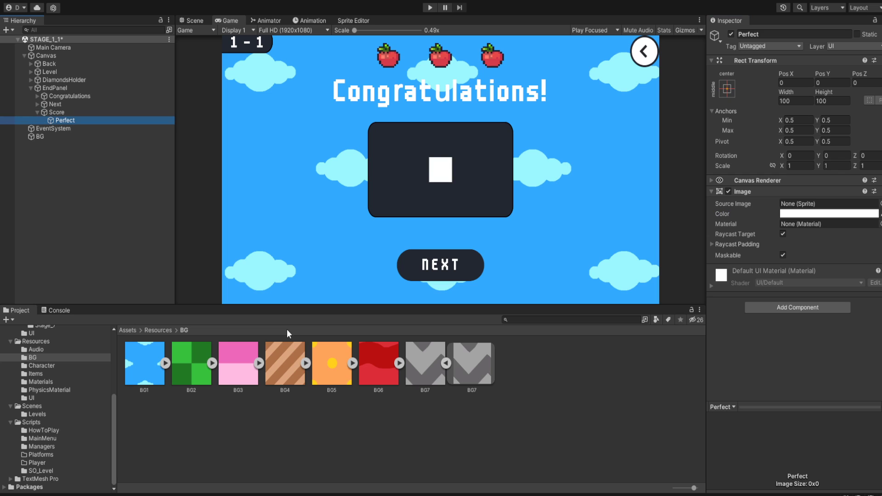
- Anchor the Perfect image to Score's top-right corner and set its Pos X and Pos Y to 0
click(731, 90)
click(801, 159)
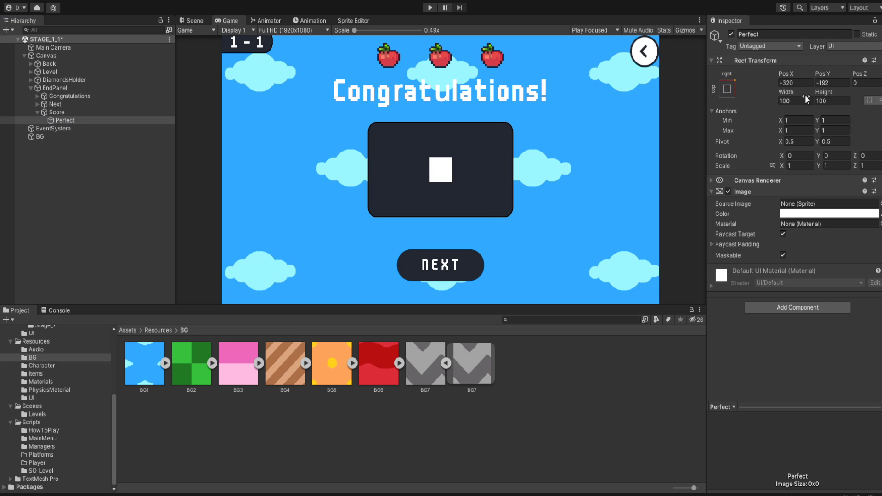
click(803, 83)
text(0)
key(Tab)
text(0)
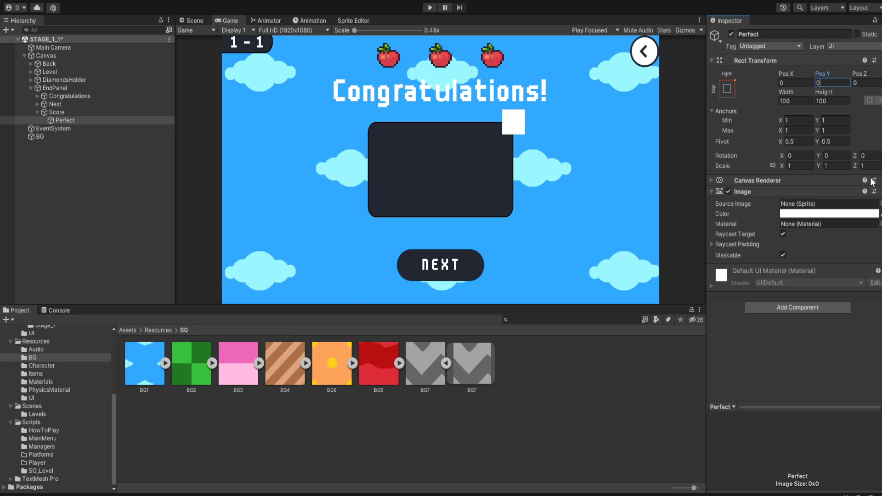
key(Return)
- Assign the Diamond sprite to the Perfect image and try red, green and dark navy tints, ending with orange
double_click(558, 328)
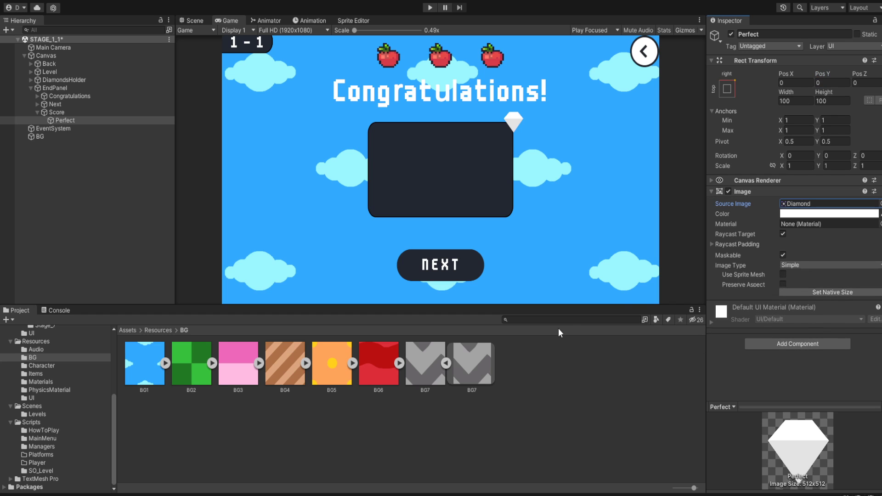
click(804, 213)
click(812, 410)
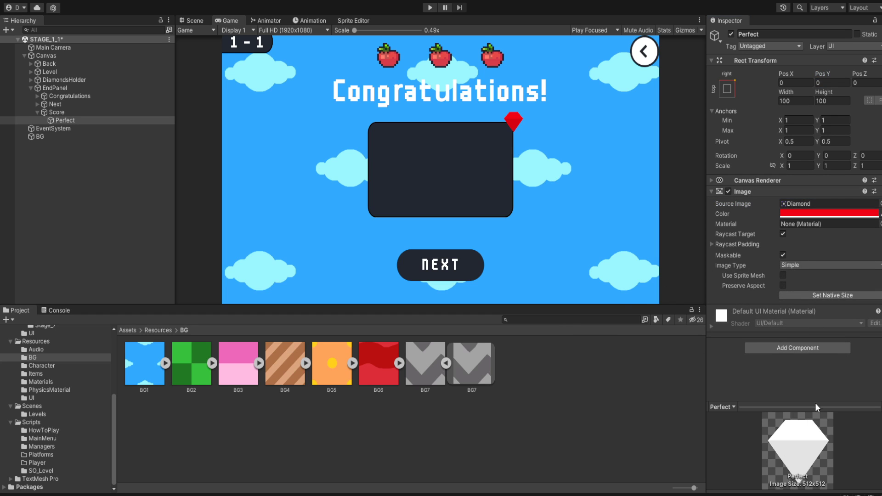
click(803, 439)
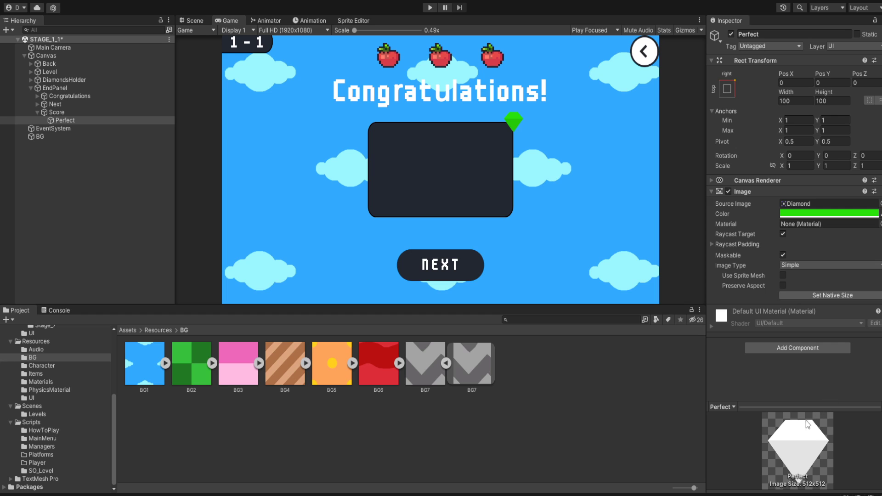
click(783, 441)
click(838, 441)
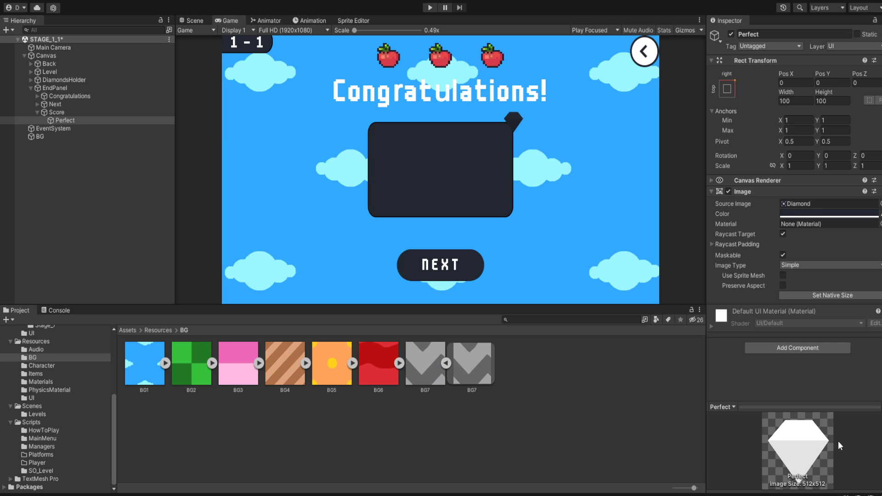
click(791, 440)
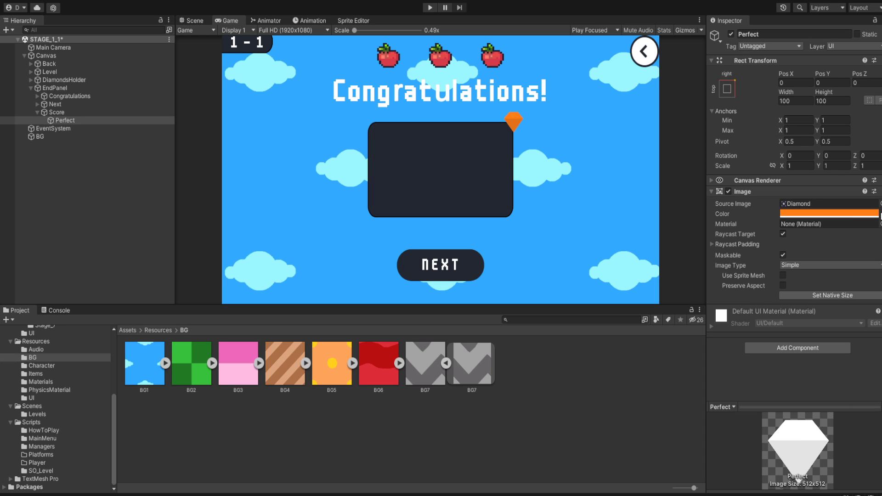
- Set the Perfect image's width and height to 128
click(801, 93)
double_click(791, 99)
text(1281)
key(Tab)
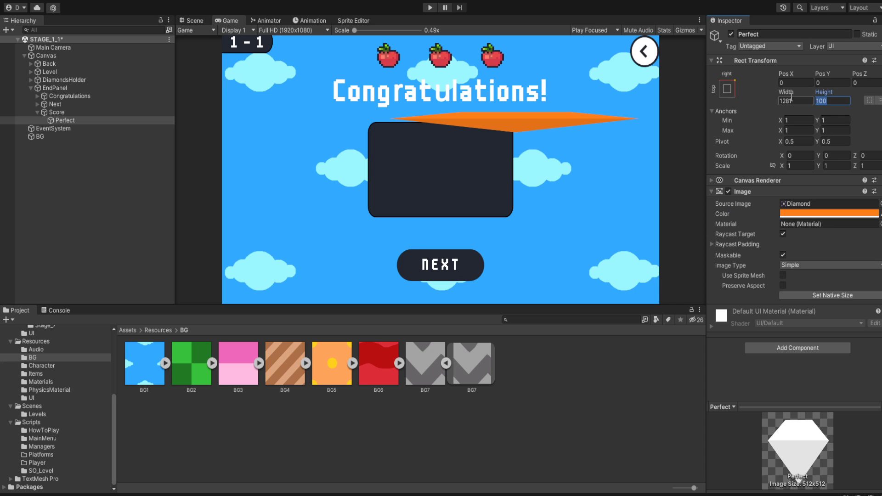
text(128)
click(792, 99)
key(BackSpace)
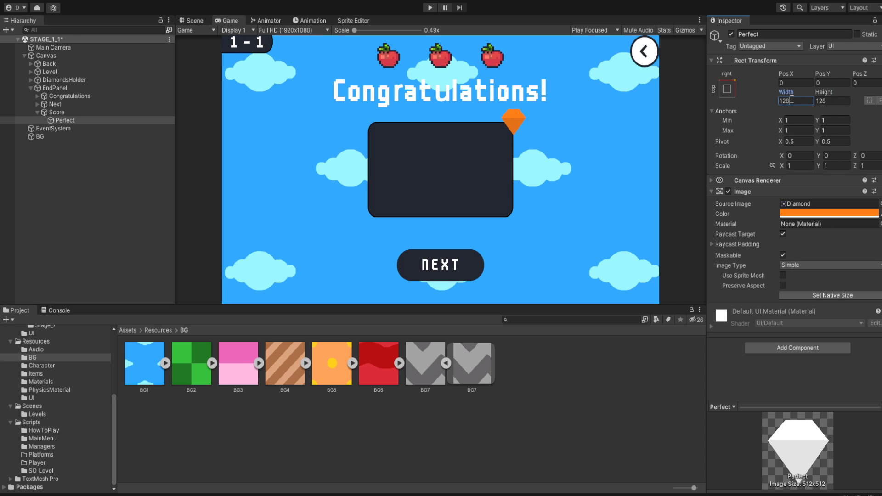
- Try placing the Perfect image at Pos X -32 and Pos Y 32
click(802, 82)
text(-32)
key(Tab)
text(32)
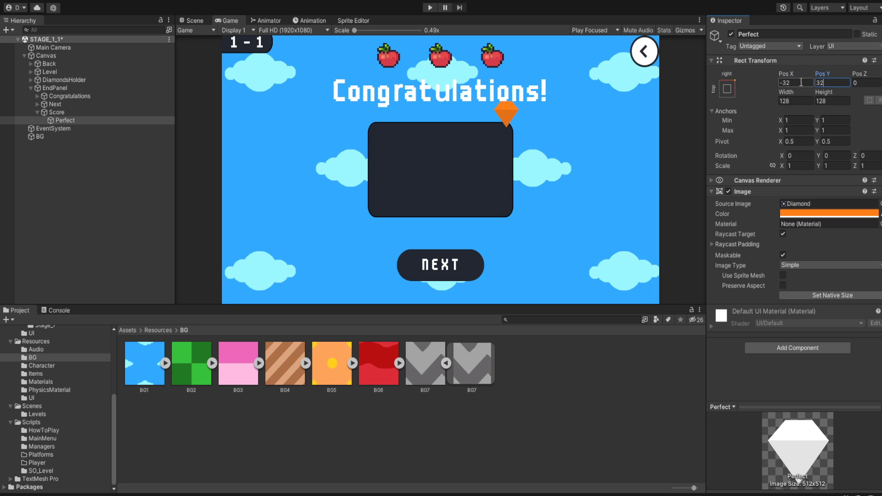
text(-)
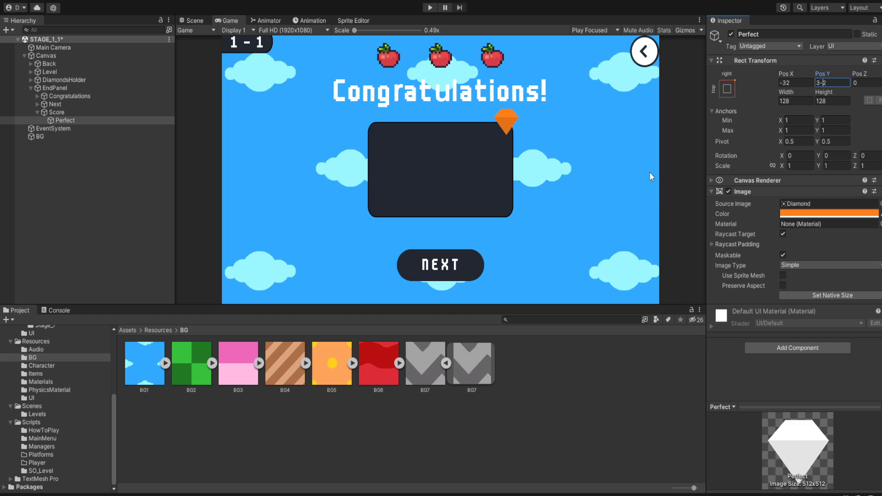
- Position the Perfect image at Pos X -32 and Pos Y -32
click(796, 82)
text(0)
key(Tab)
text(-32)
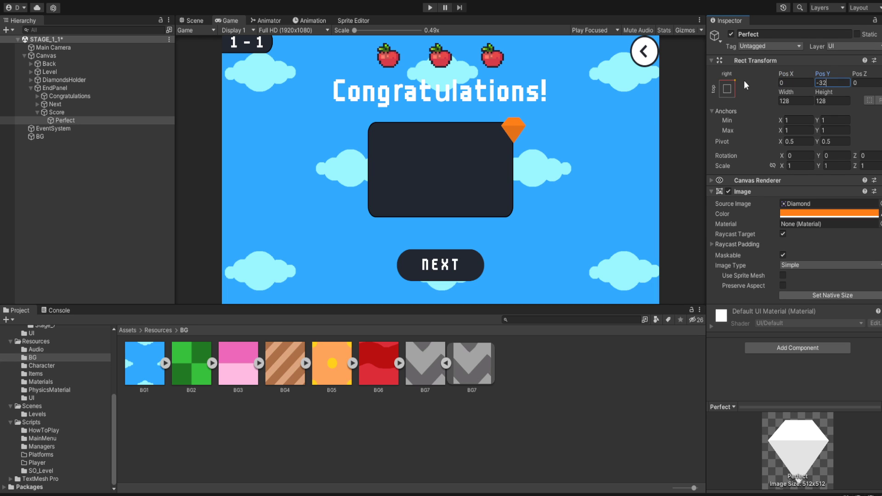
click(798, 83)
text(-32)
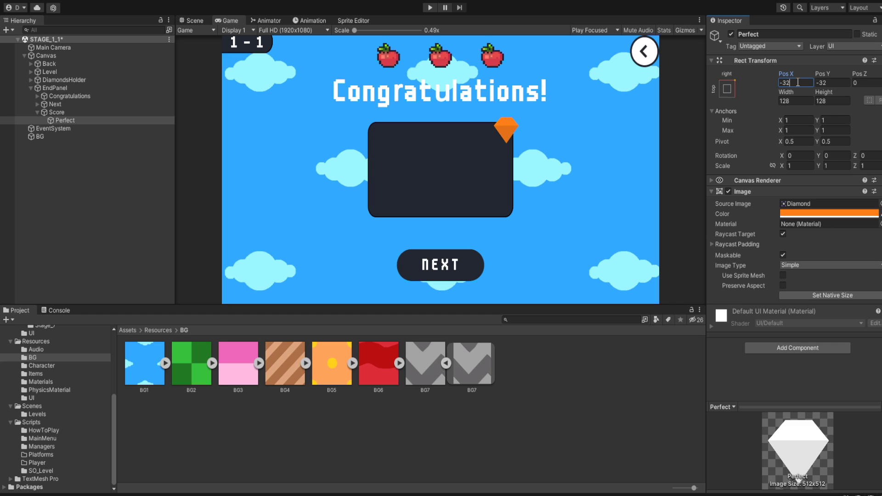
key(Return)
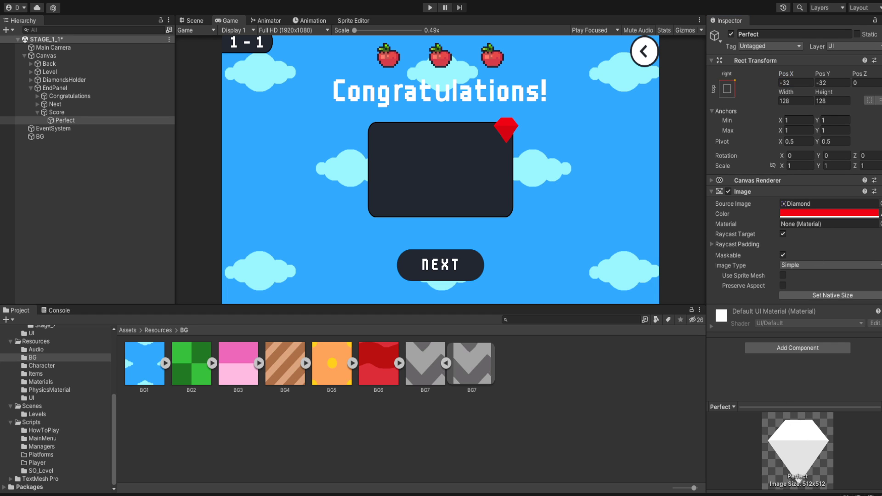
- Paste a copy of the top DiamondsHolder into Score as a child object
click(70, 116)
click(70, 117)
click(69, 112)
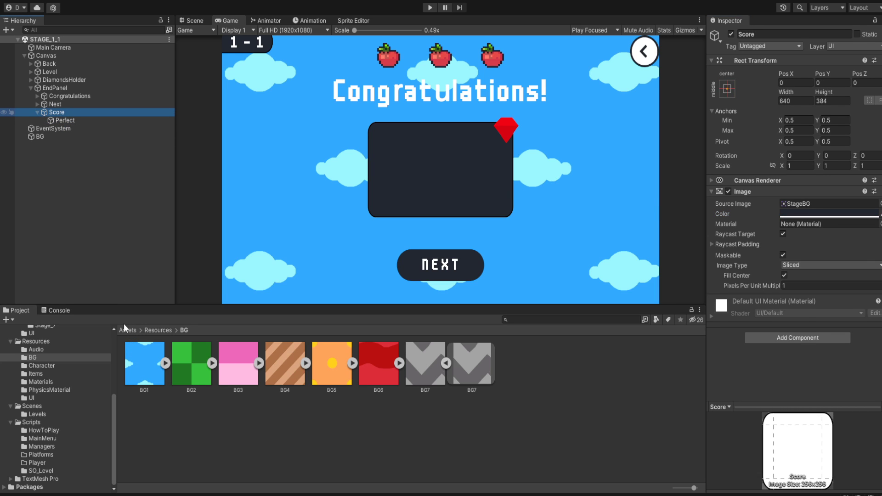
click(31, 80)
click(31, 80)
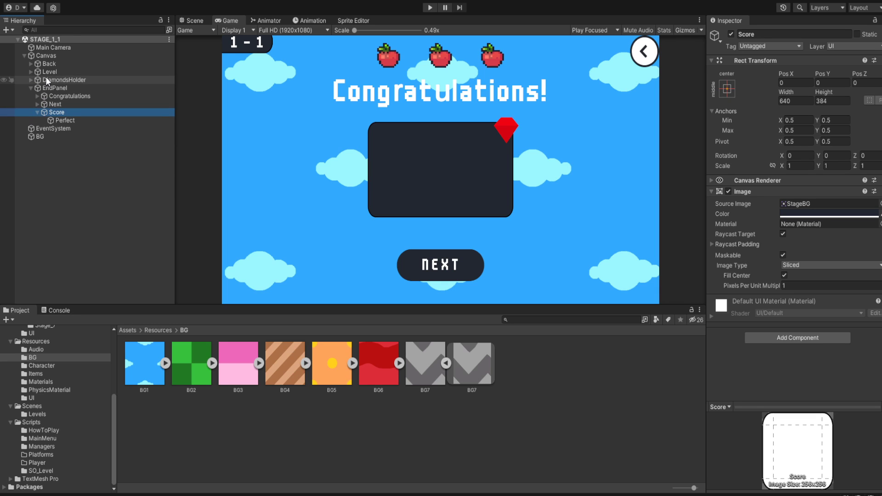
click(46, 77)
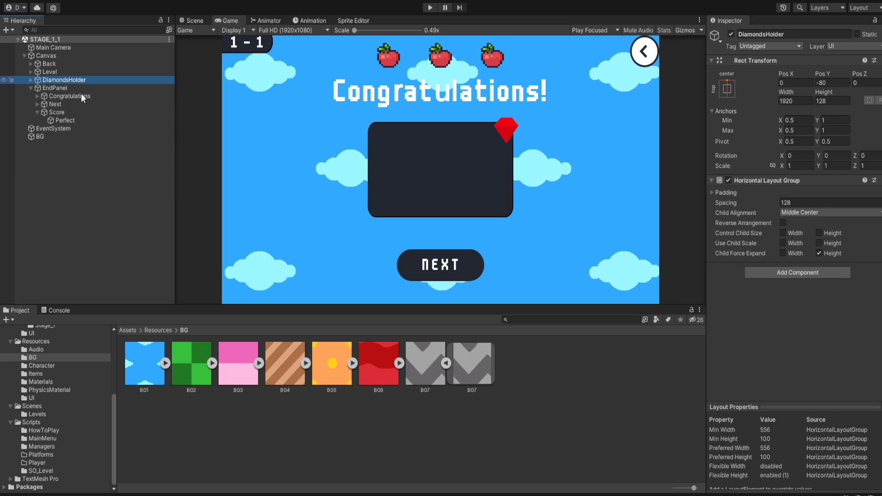
click(68, 113)
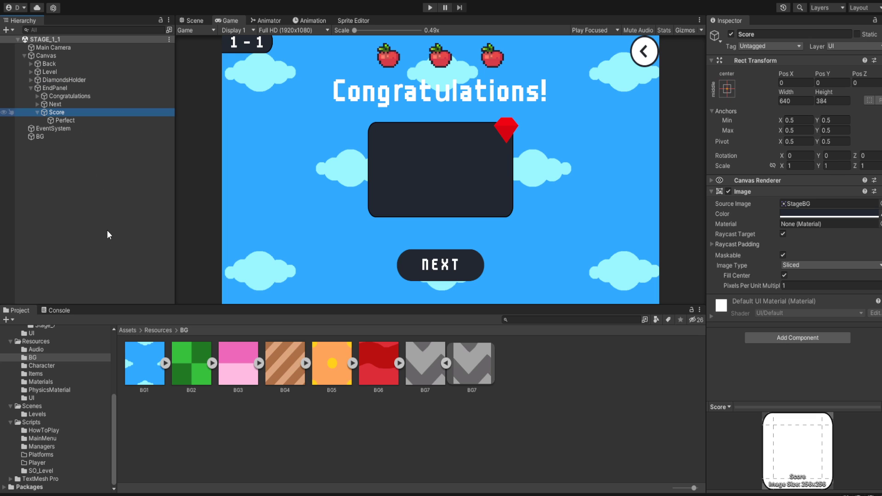
key(ctrl+shift+v)
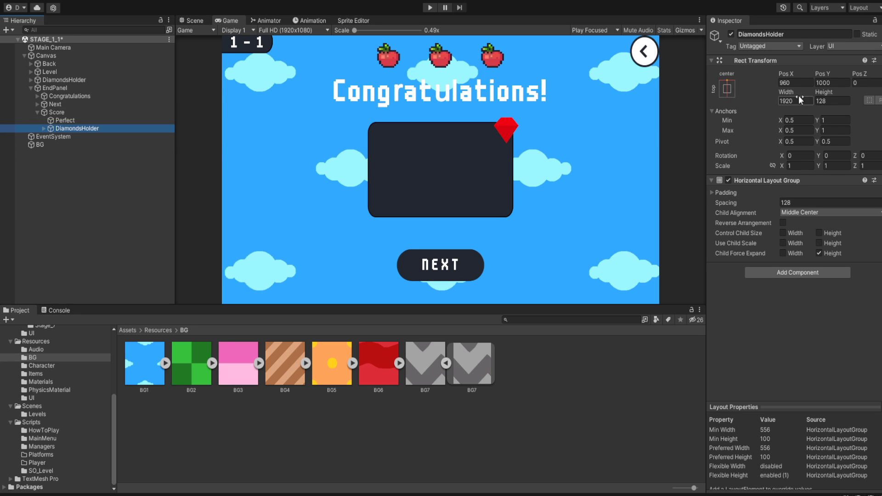
- Anchor the copied DiamondsHolder to the middle center of Score at Pos X 0 and Pos Y 0
click(797, 82)
text(0)
key(Tab)
text(0)
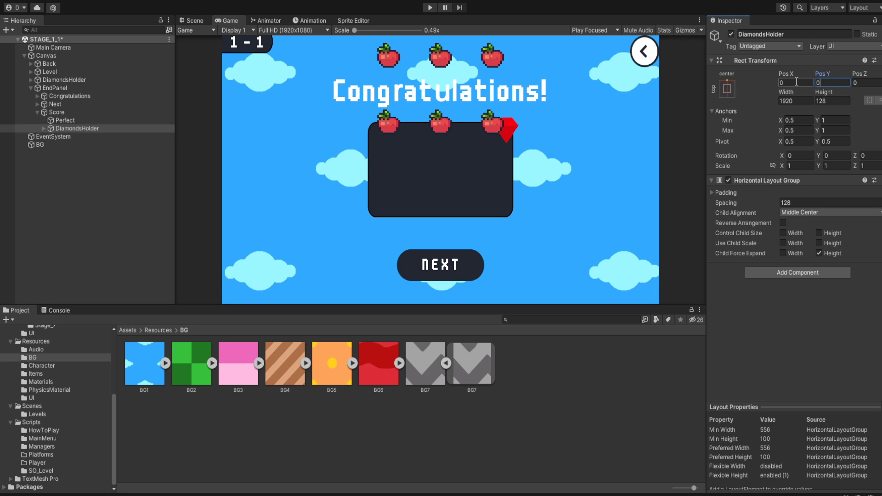
click(749, 131)
click(779, 188)
click(834, 85)
text(0)
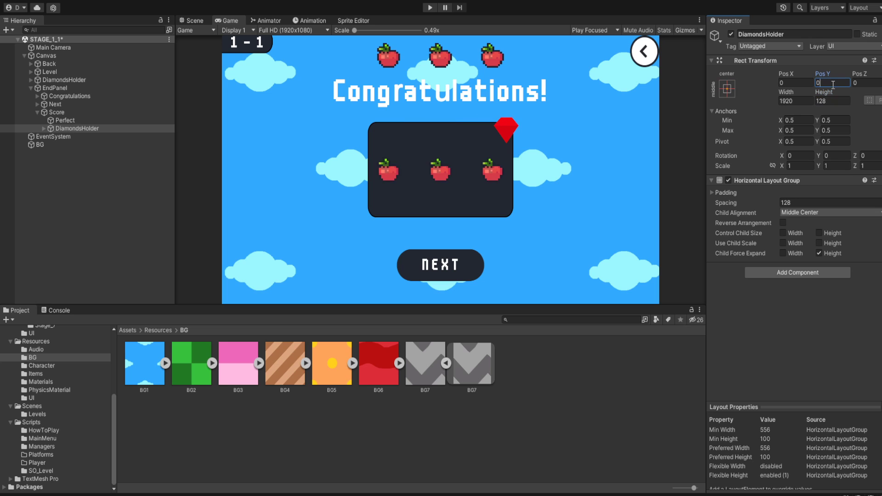
- Try widths and heights of 64 and 80 on the three apple images in Score's DiamondsHolder
click(44, 129)
click(95, 140)
shift+click(86, 151)
click(794, 111)
text(64)
key(Tab)
text(64)
key(shift+Tab)
text(80)
key(Tab)
text(80)
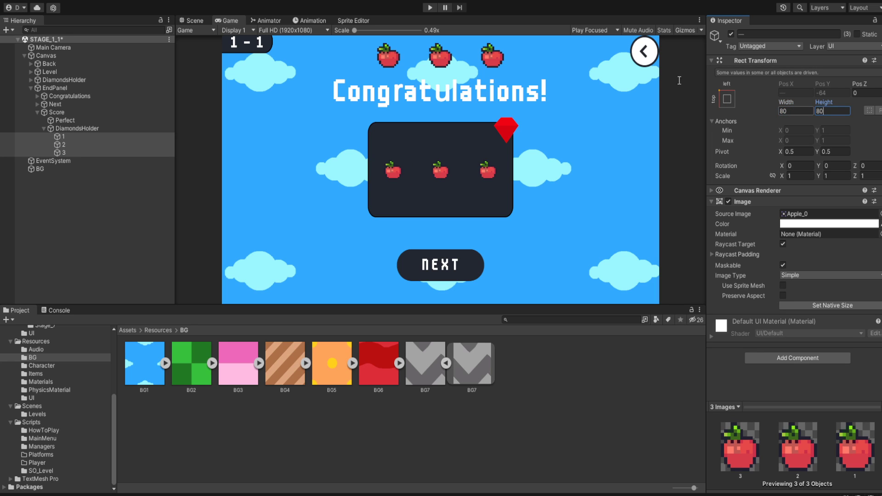
- Set the horizontal layout spacing of Score's DiamondsHolder to 64
click(76, 128)
click(807, 203)
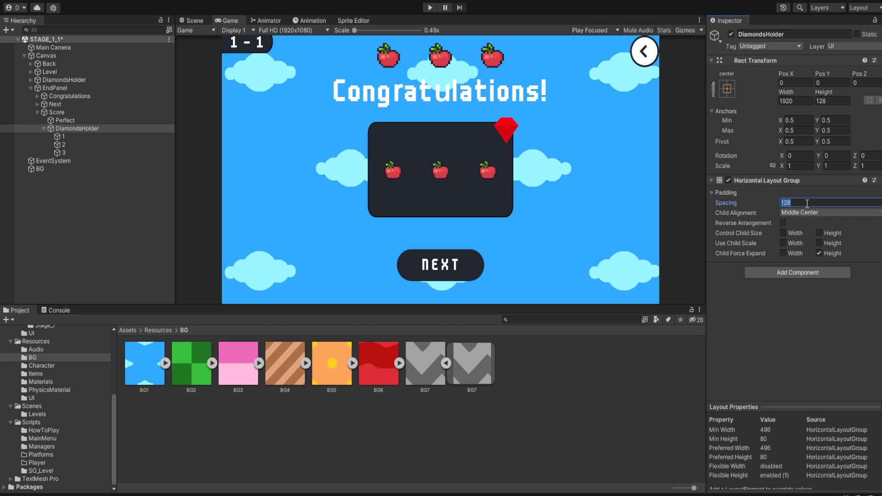
text(32+32)
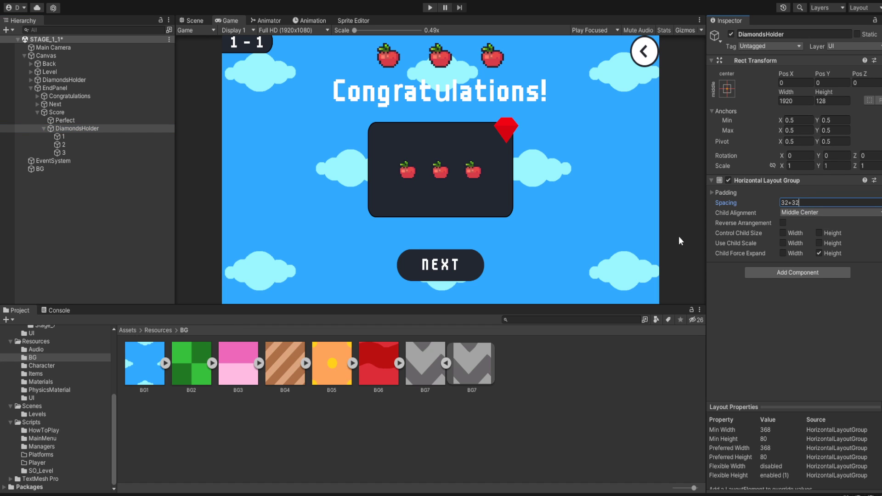
click(43, 128)
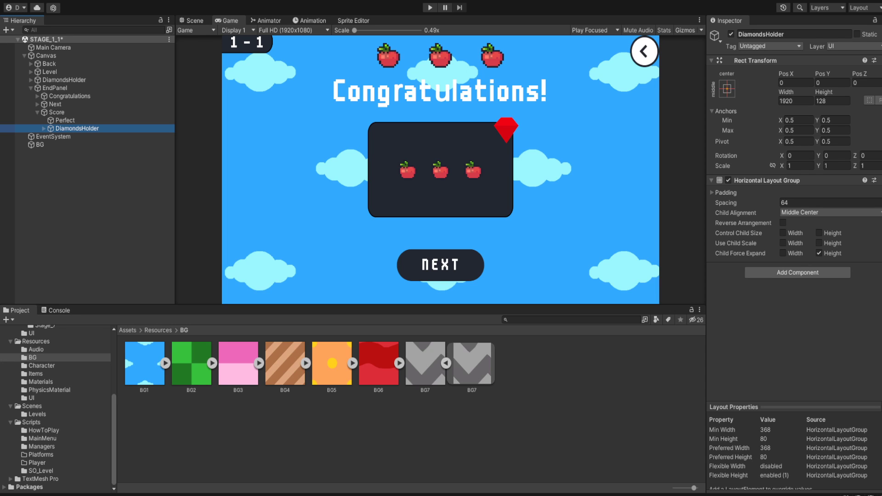
- Try Score's DiamondsHolder at Pos Y -80 and return it to 0
click(826, 83)
text(-80)
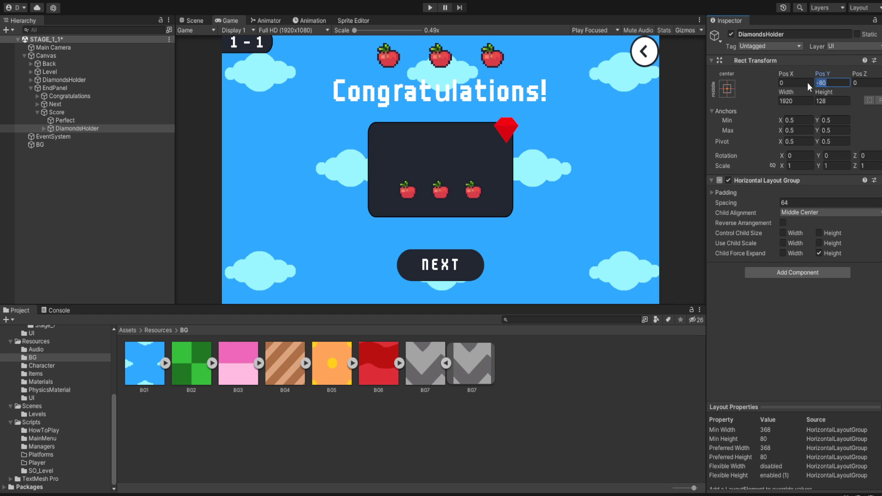
text(0)
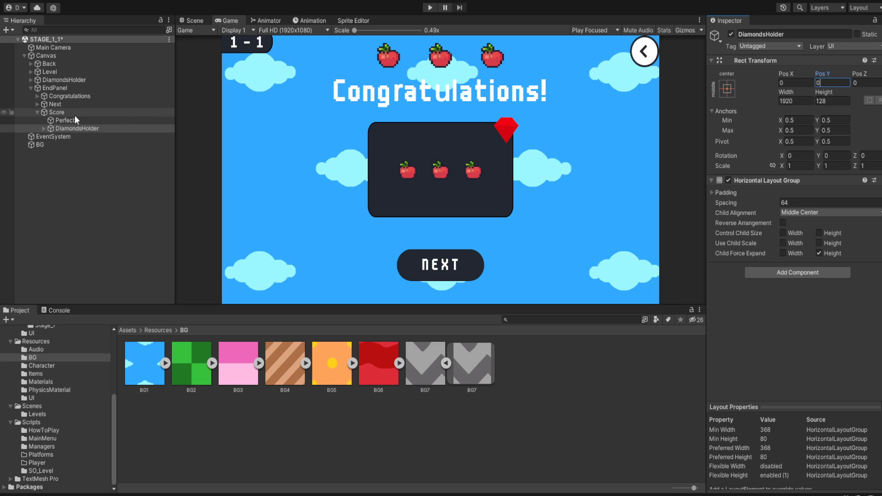
- Set the width and height of the three apple images in Score's DiamondsHolder to 128
click(44, 128)
click(62, 136)
shift+click(76, 152)
click(797, 112)
text(128)
key(Tab)
text(128)
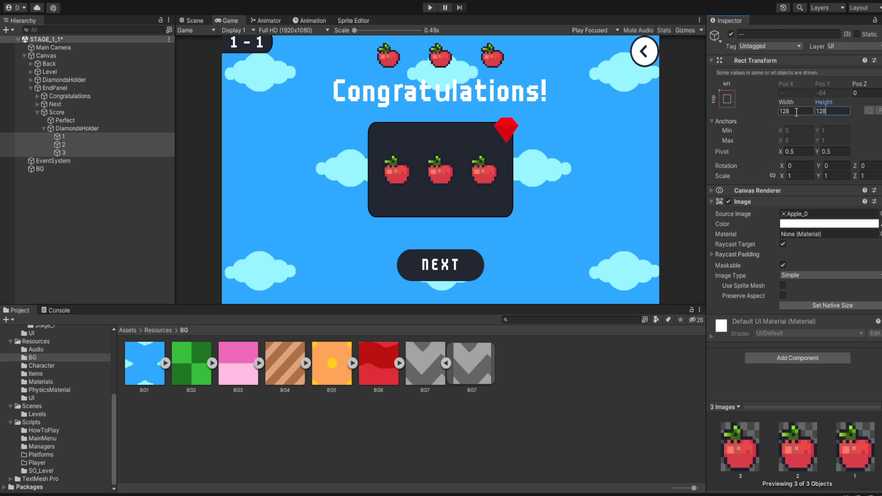
- Raise Score's DiamondsHolder to Pos Y 64
click(74, 128)
click(832, 83)
text(64)
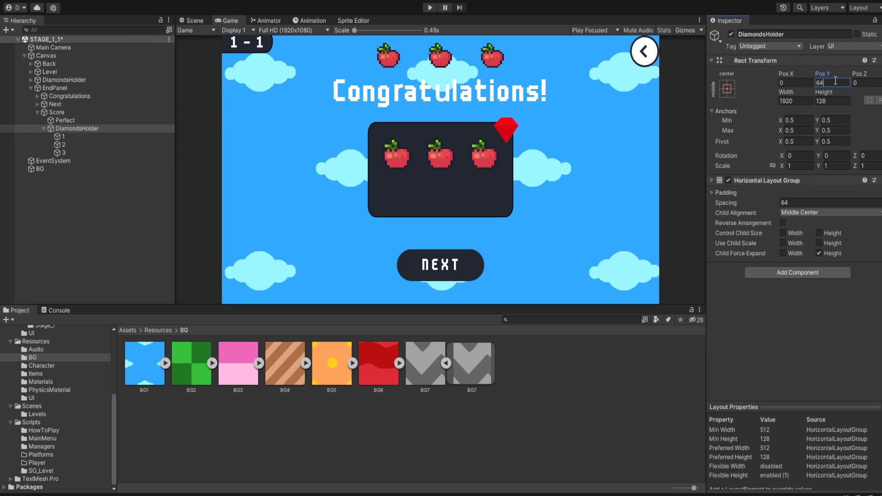
- Add a TextMeshPro text named Retries under Score and make it read "retry : 0"
click(54, 112)
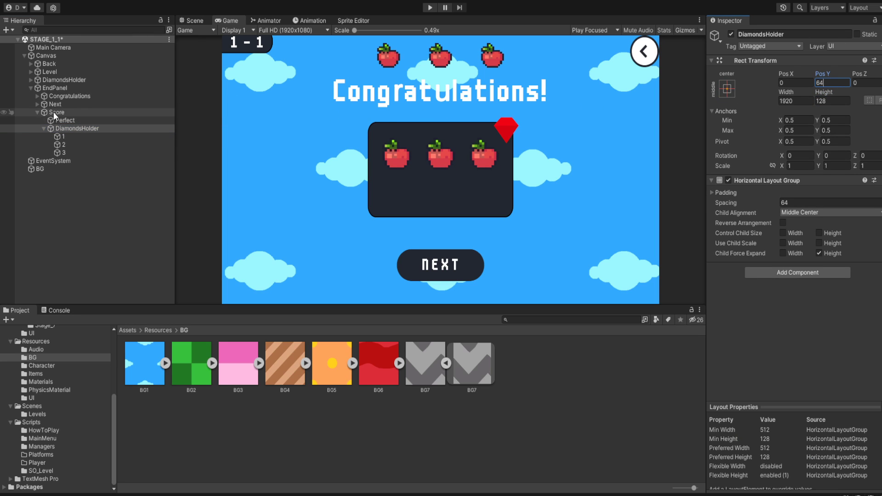
text(Retries)
key(Return)
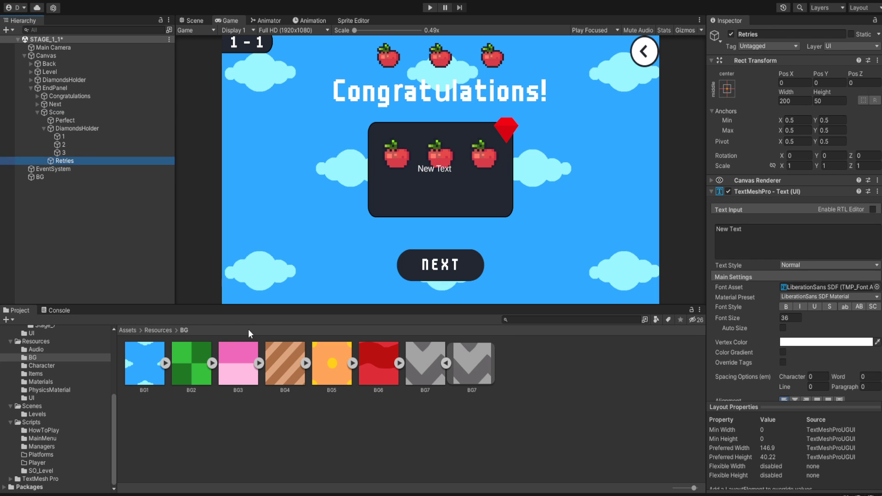
click(754, 238)
text(ret)
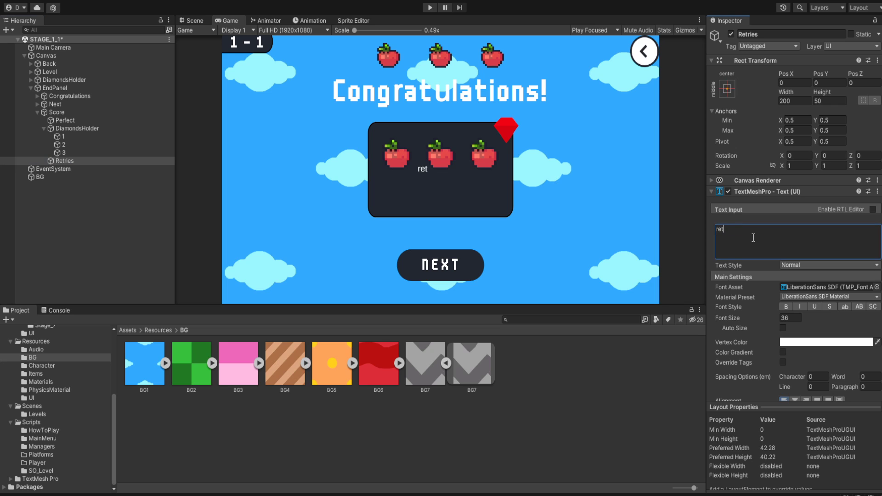
text(ry : 0)
- Format the Retries text as bold, size 64, with the m6x11 SDF font asset
scroll(738, 254, down, 3)
click(785, 253)
click(786, 264)
text(64)
click(877, 232)
double_click(699, 288)
- Align the Retries text to the center horizontally and the middle vertically
scroll(808, 306, down, 6)
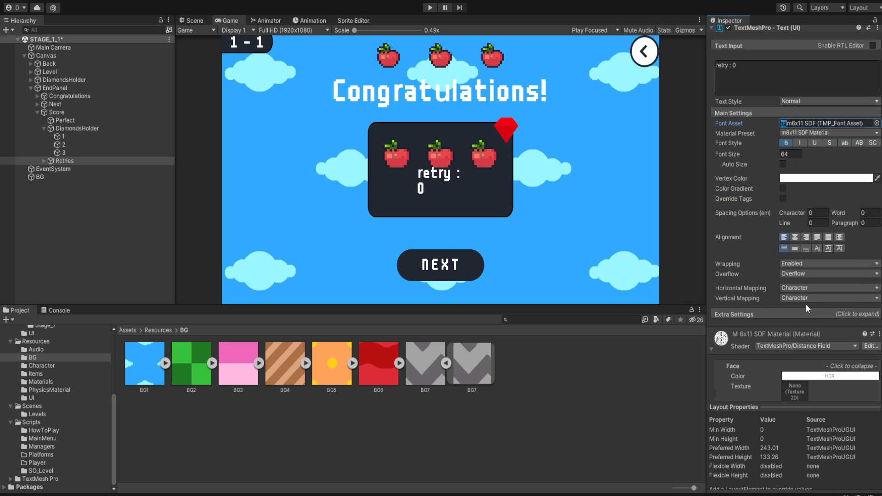
click(795, 237)
click(795, 249)
scroll(794, 248, up, 9)
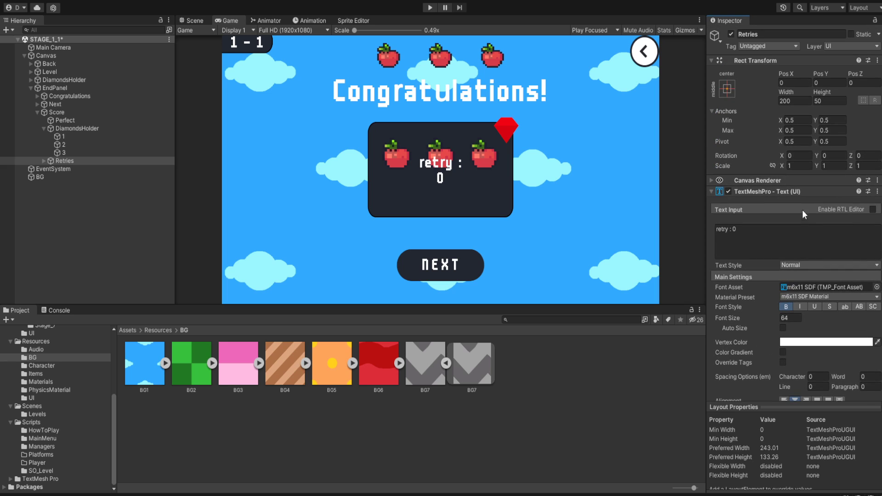
- Size the Retries text to 640 by 128, position it at Pos Y -96 and save the scene
click(791, 103)
click(730, 91)
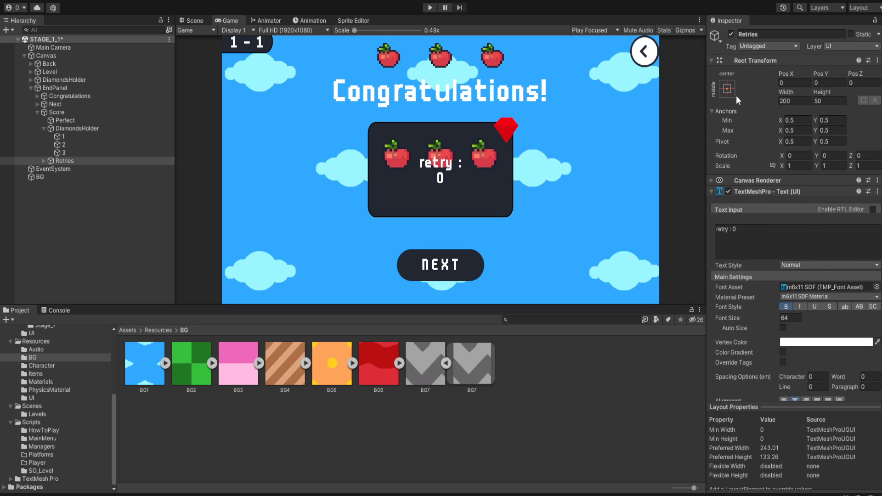
alt+click(818, 248)
key(ctrl+z)
click(831, 101)
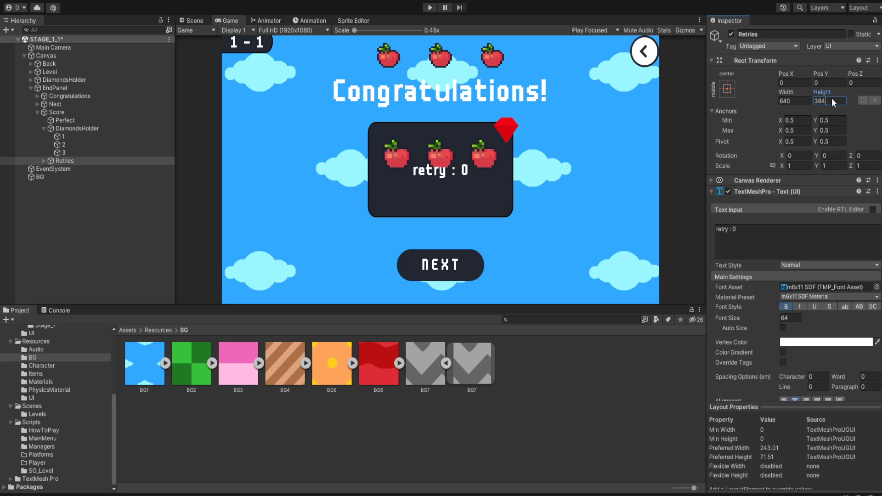
text(128-128)
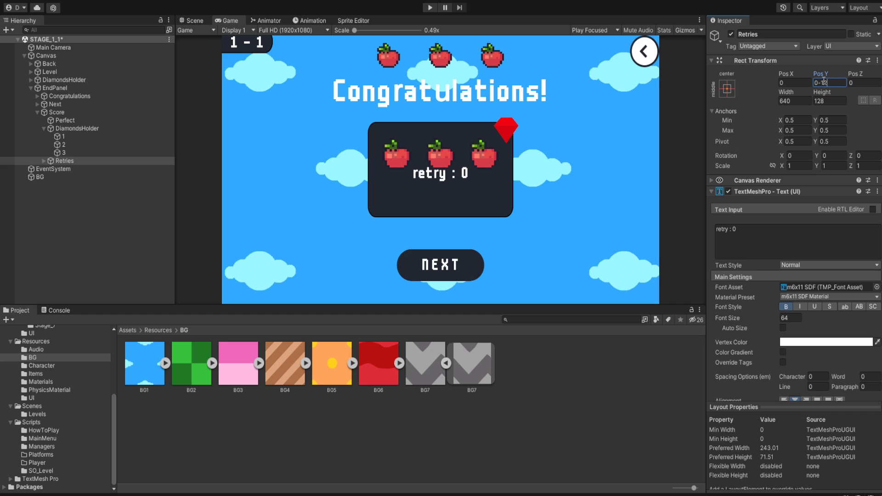
text(+32)
key(Return)
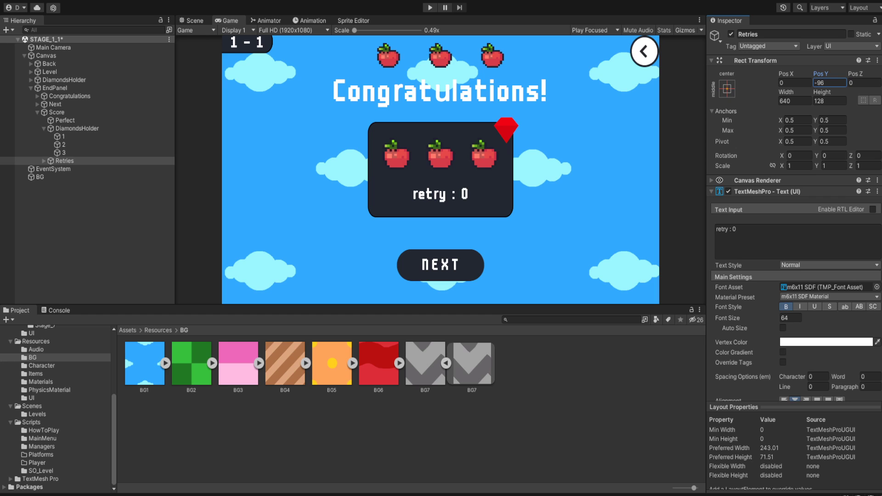
click(31, 87)
key(ctrl+s)
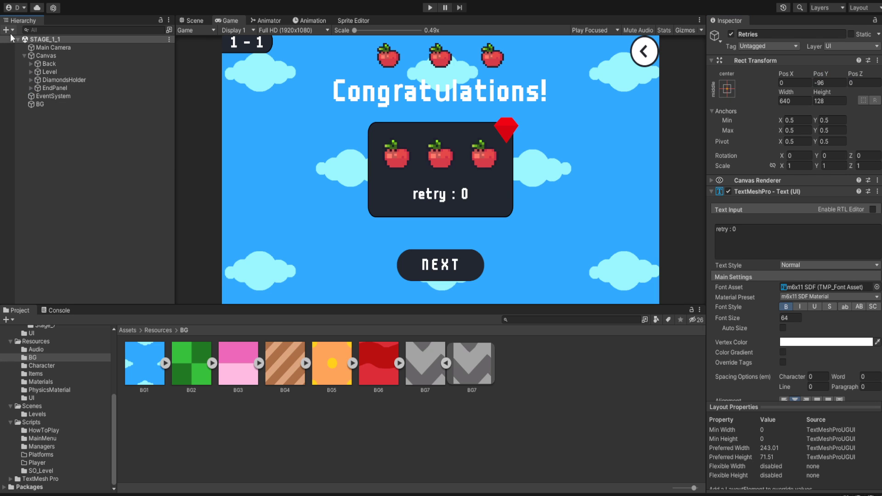
key(alt+shift+n)
click(56, 230)
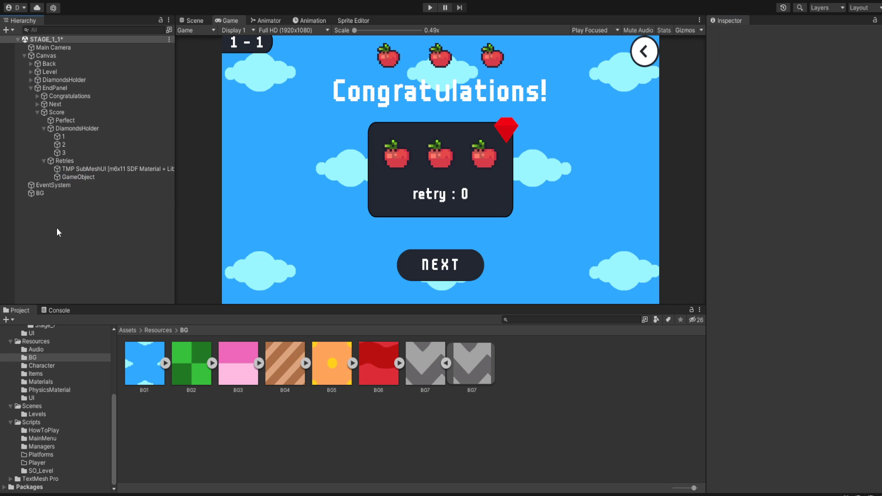
click(62, 177)
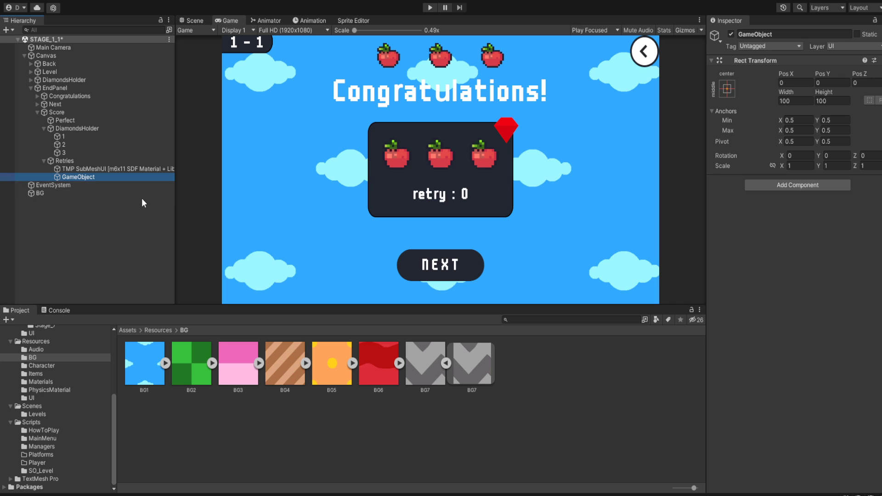
key(ctrl+z)
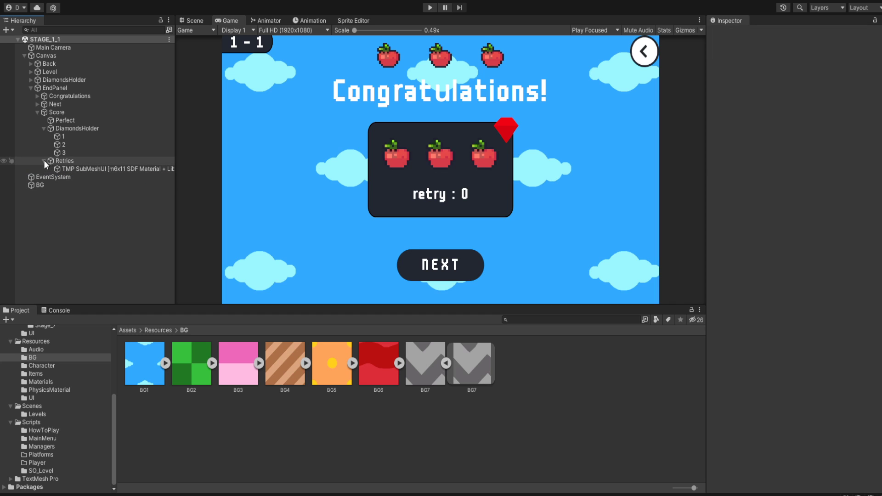
click(44, 161)
click(62, 161)
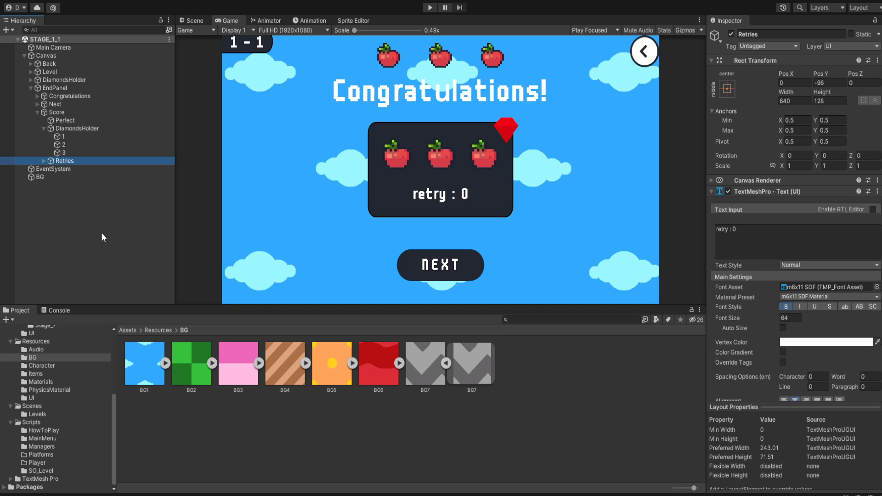
- Create an empty object named GameManager at the root of the STAGE_1_1 scene
click(37, 112)
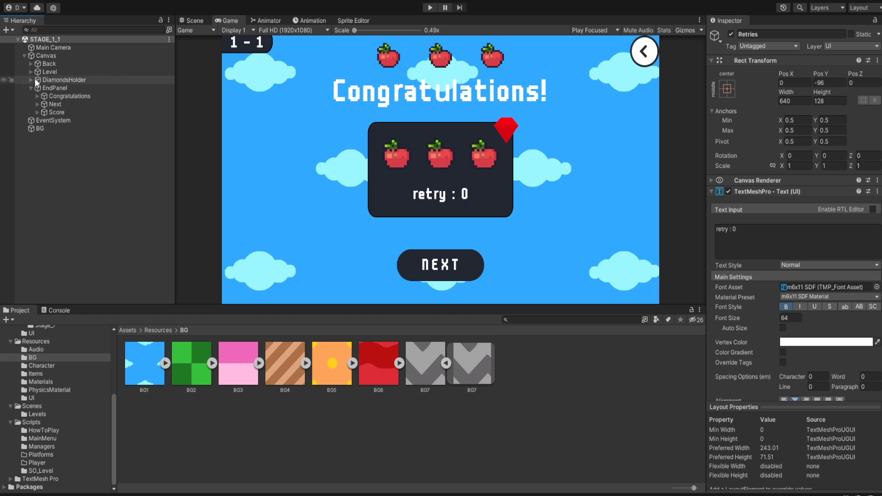
click(20, 41)
text(GameManager)
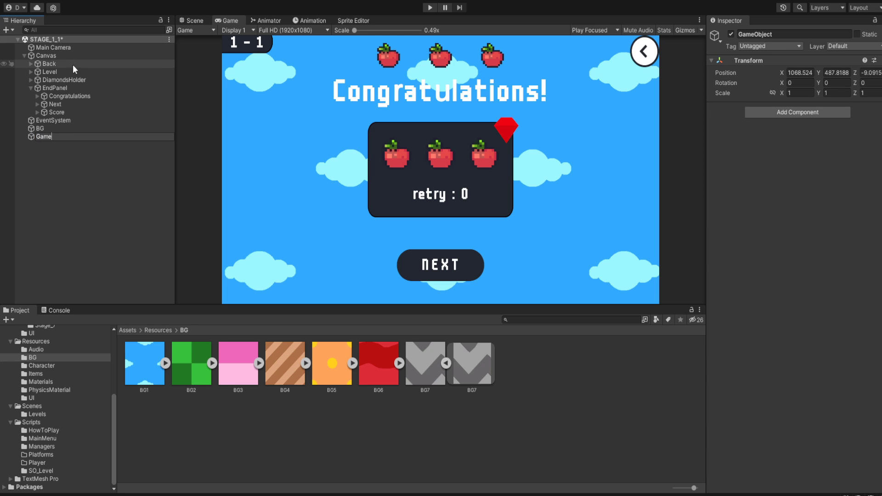
key(Return)
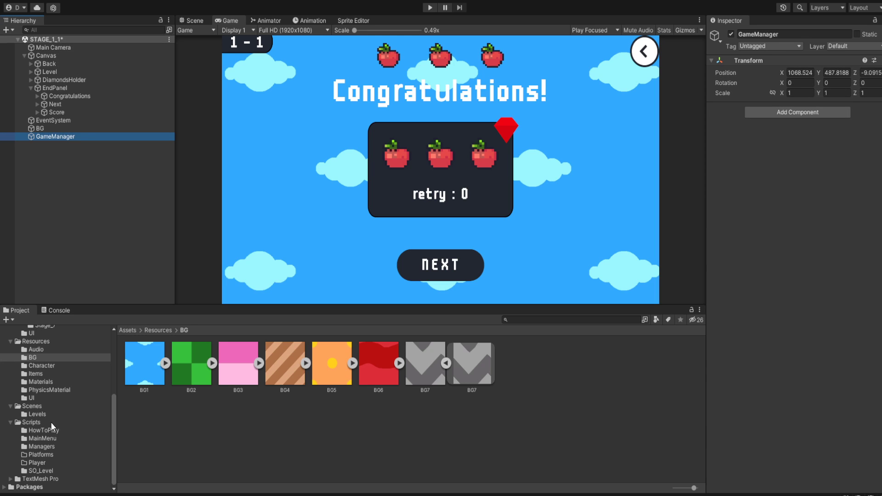
- Open the project's Prefabs folder and collapse its Stages subfolder in the folder tree
scroll(51, 423, up, 5)
click(36, 381)
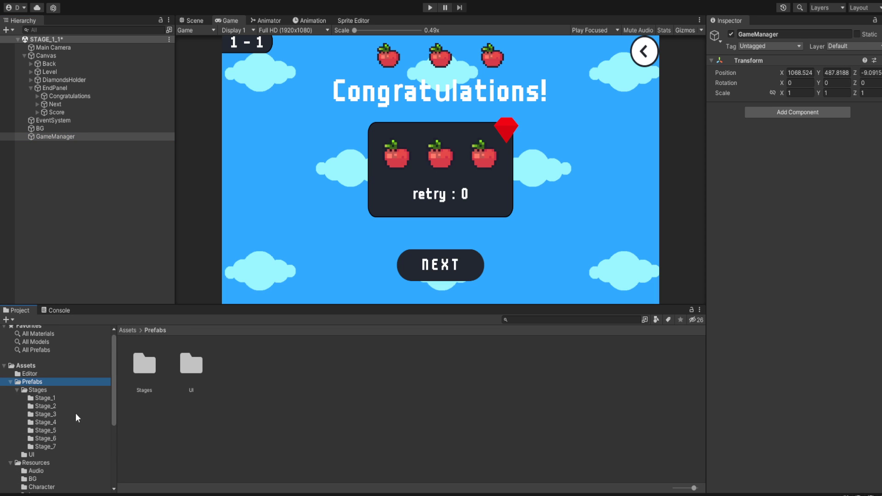
click(17, 390)
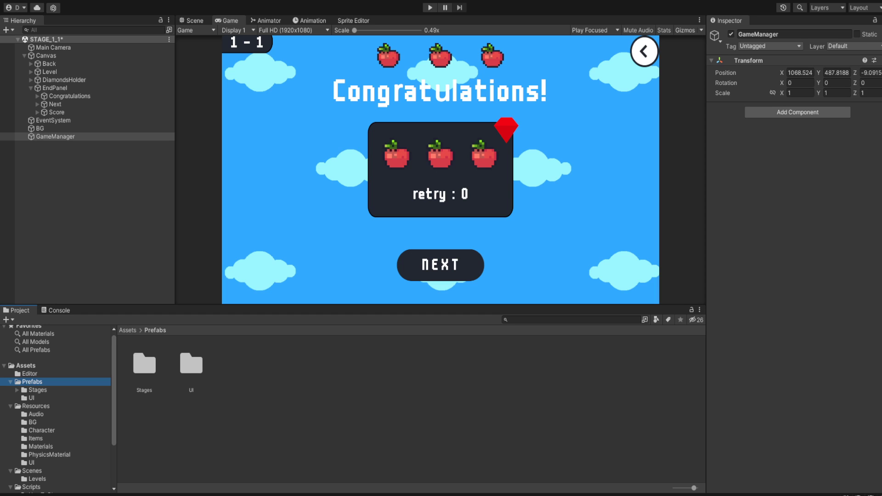
click(285, 382)
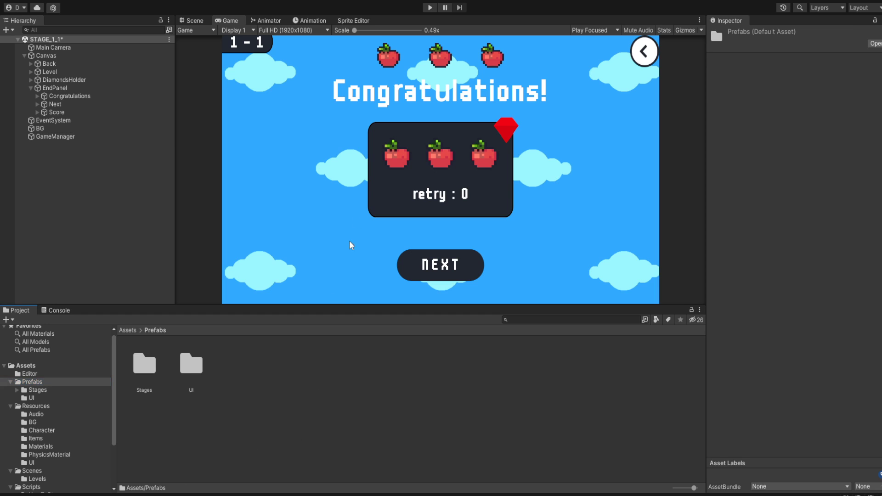
- Create two folders named Items and Obstacles inside the project's Prefabs folder
key(ctrl+shift+n)
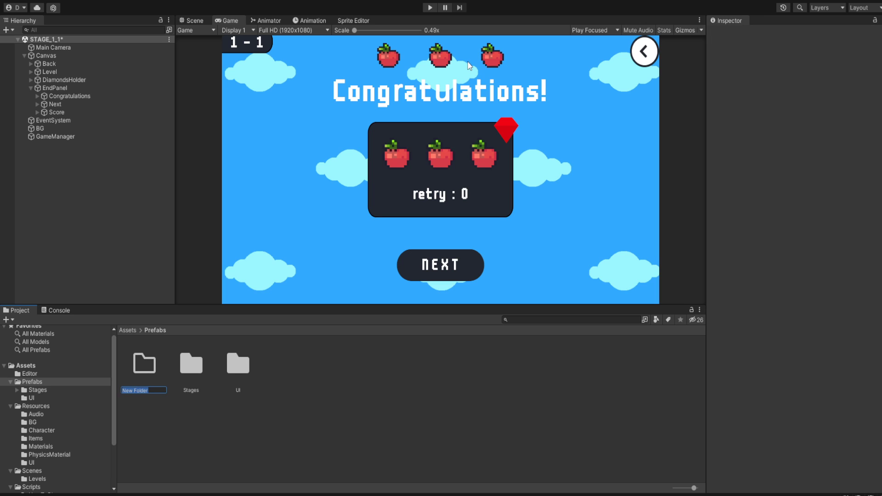
text(Items)
key(Return)
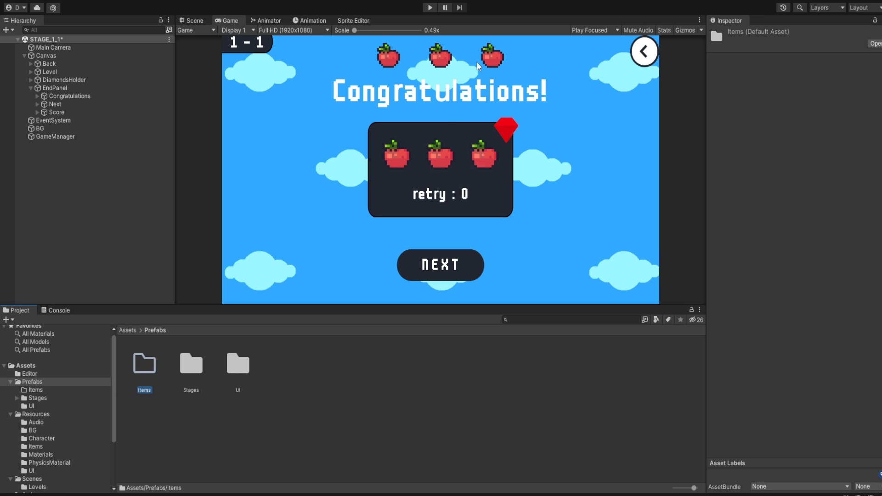
click(406, 403)
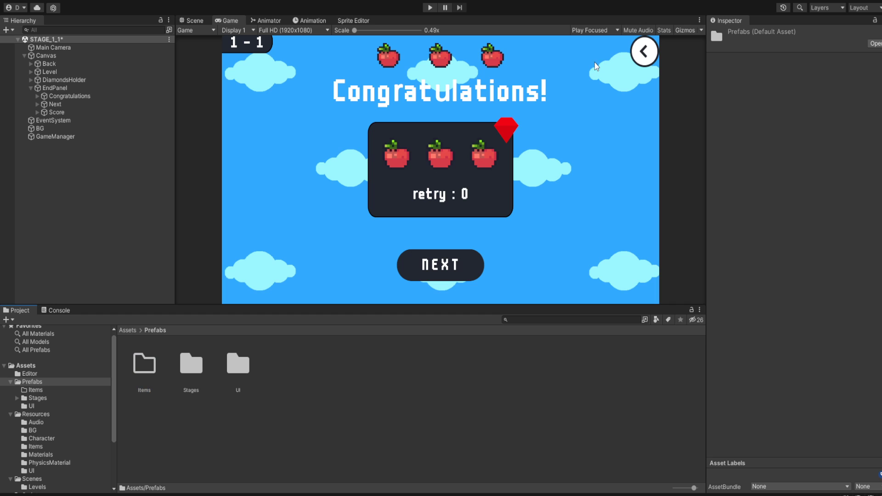
key(ctrl+shift+n)
text(Obst)
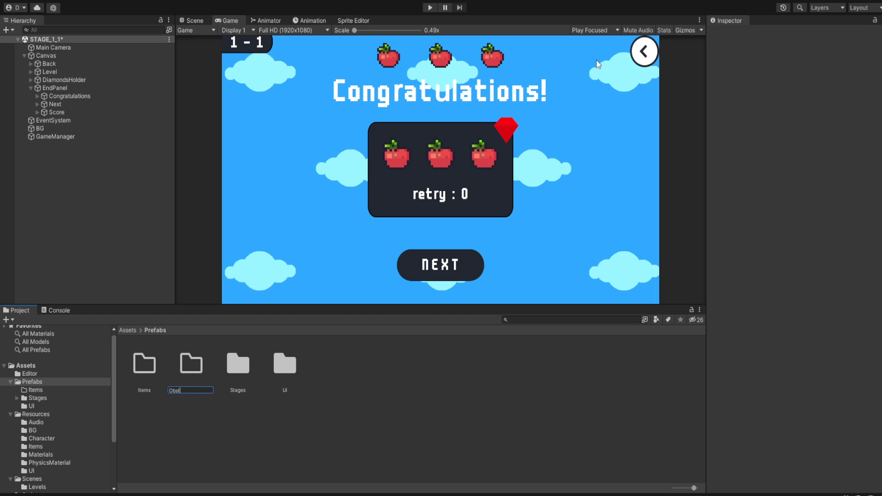
text(acles)
key(Return)
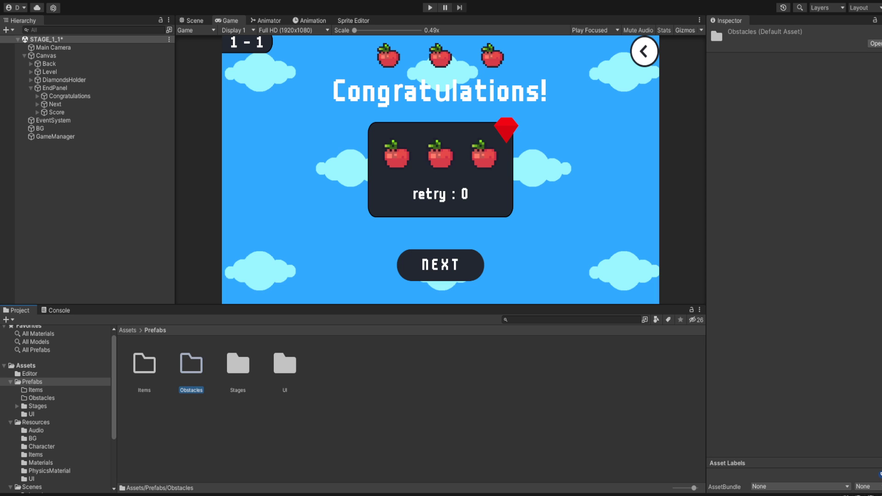
- Look through the project's Resources, Prefabs, Scripts and Scenes subfolders, ending in the Levels folder
click(47, 471)
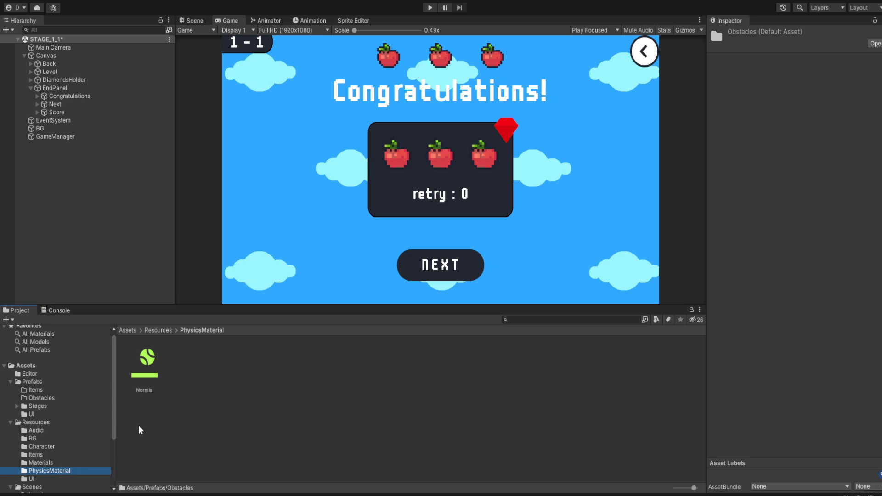
click(31, 479)
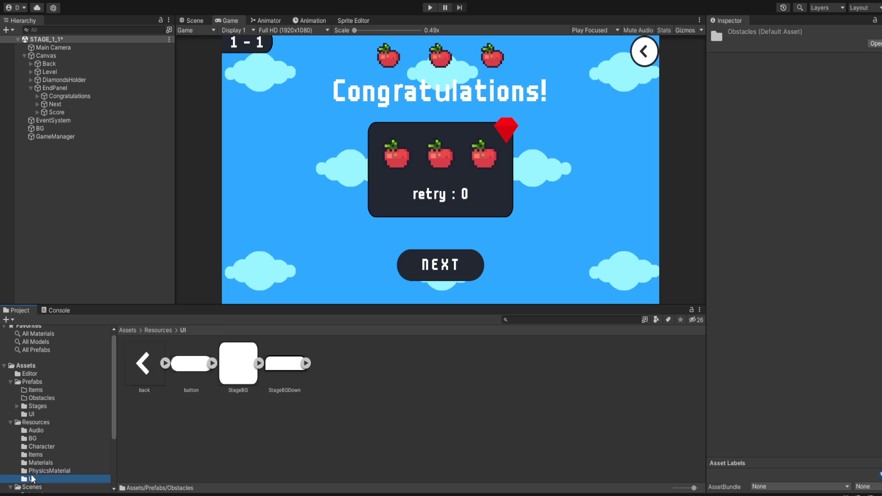
click(37, 382)
scroll(56, 427, down, 3)
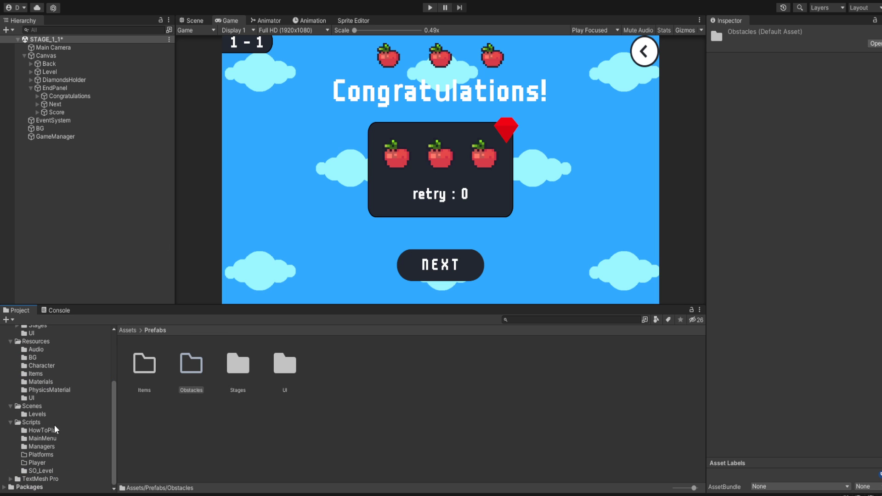
click(29, 423)
click(34, 453)
click(35, 462)
click(37, 415)
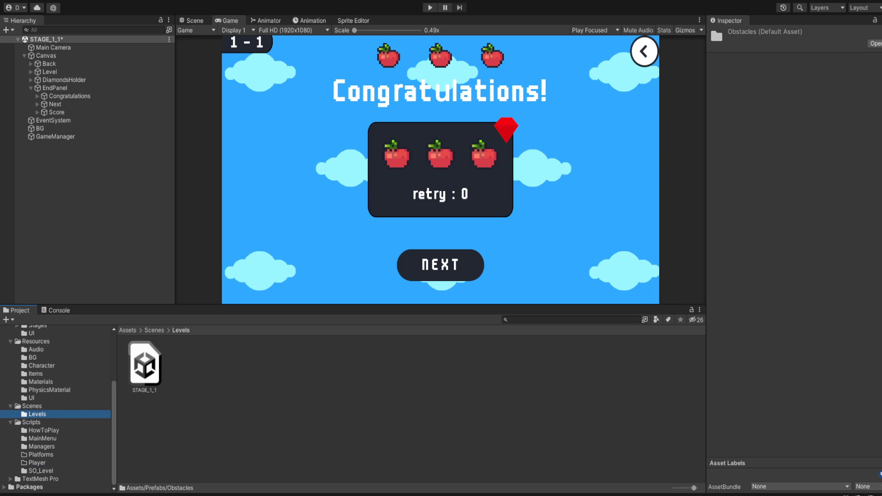
- Collapse the EndPanel object under Canvas, deactivate it and save the scene
click(29, 88)
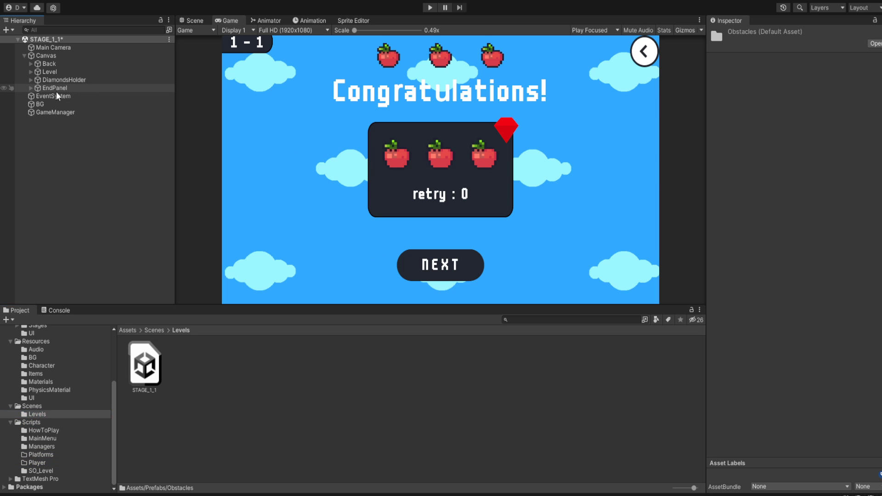
click(730, 34)
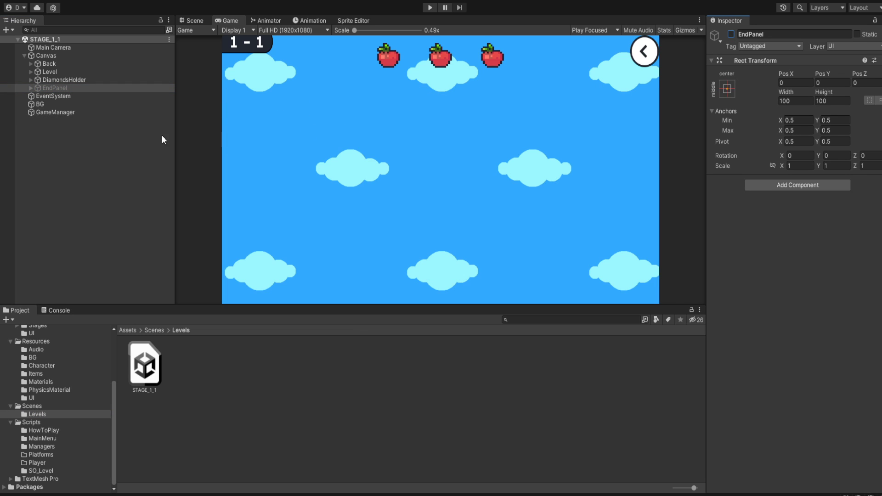
- Reset the GameManager object's position to 0, 0, 0
click(57, 113)
scroll(46, 396, up, 3)
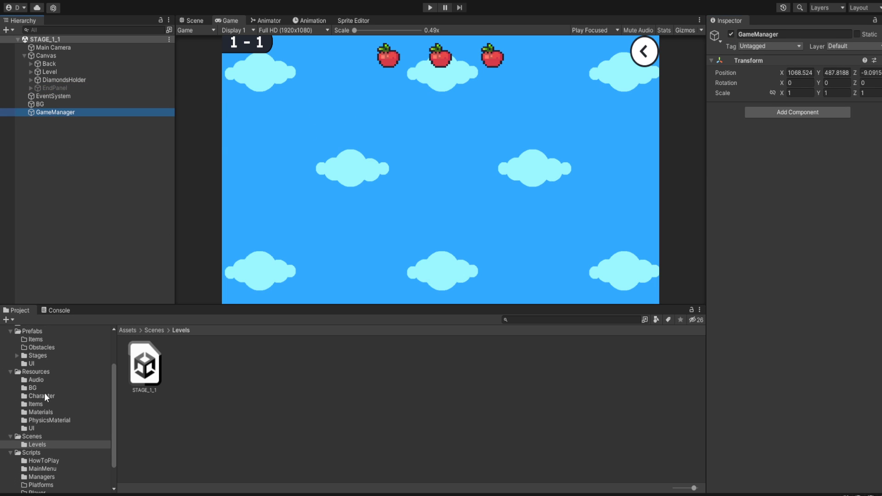
scroll(44, 392, up, 3)
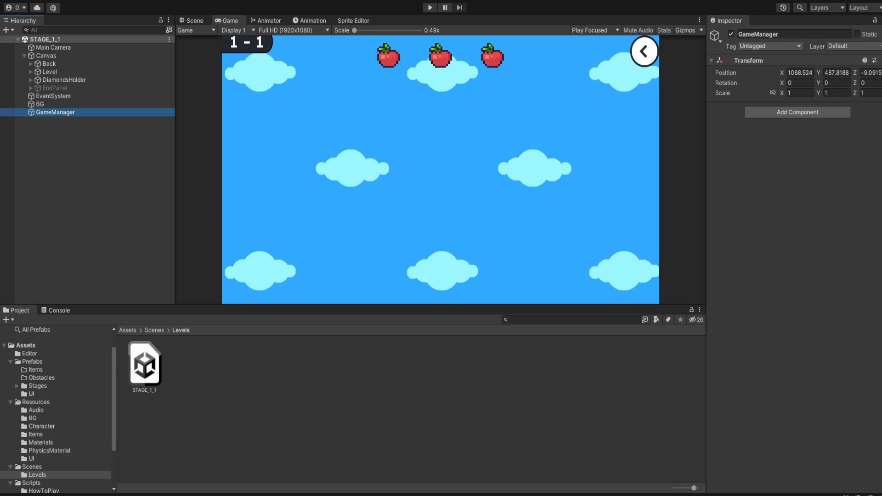
right_click(848, 60)
click(852, 76)
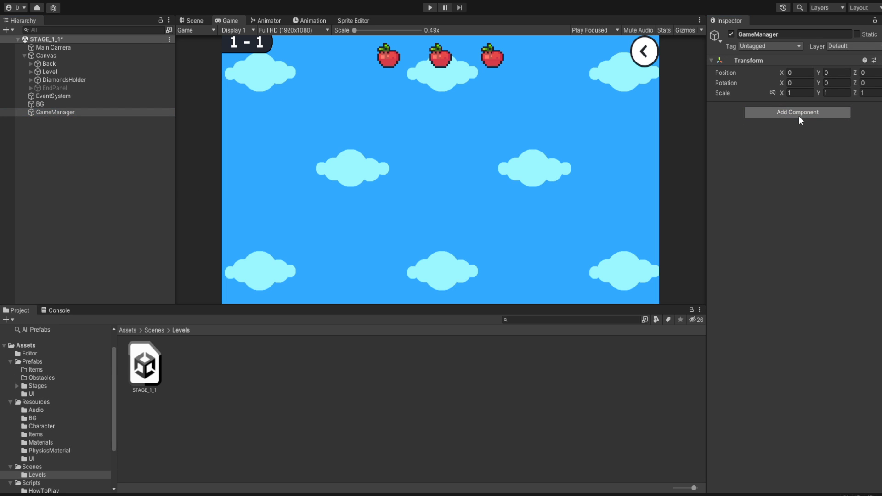
- Create a C# script named GameManager in the Scripts/Managers folder and attach it to the GameManager object
click(39, 459)
scroll(40, 459, down, 3)
click(43, 455)
click(44, 447)
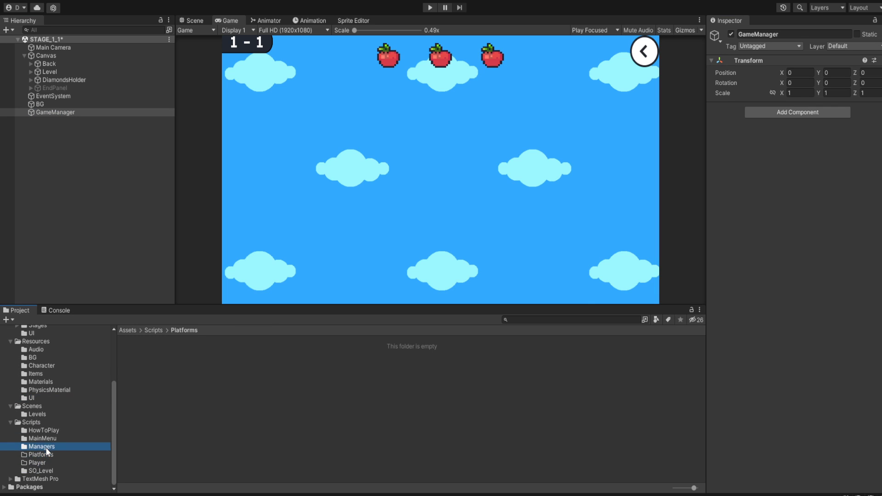
click(624, 74)
text(GameManager)
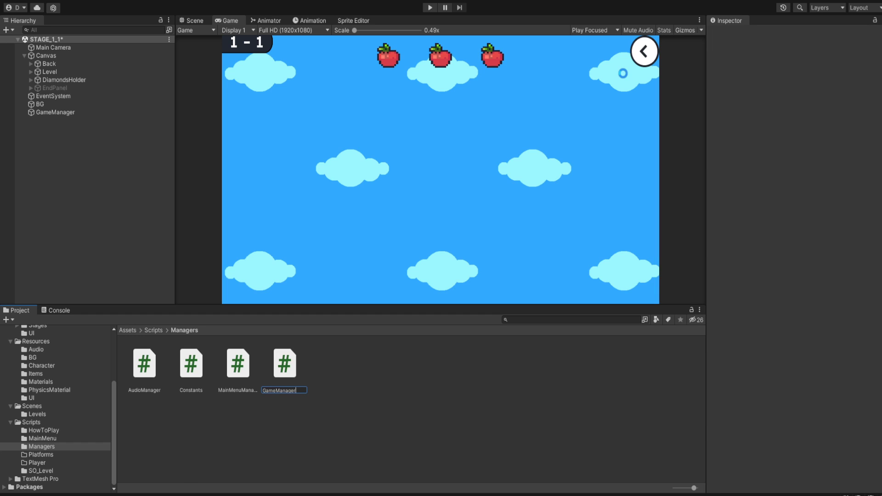
key(Return)
click(85, 111)
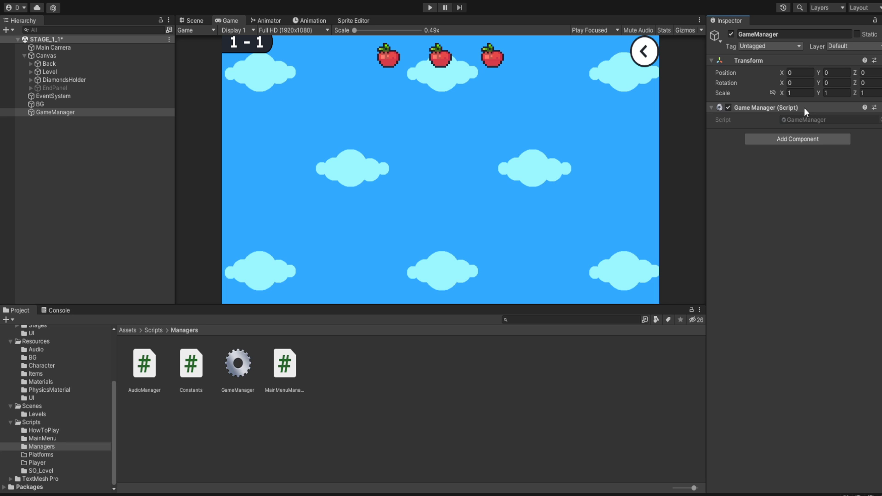
- Examine the component settings of the scene's objects, including EventSystem, BG, DiamondsHolder and Main Camera
scroll(54, 399, up, 5)
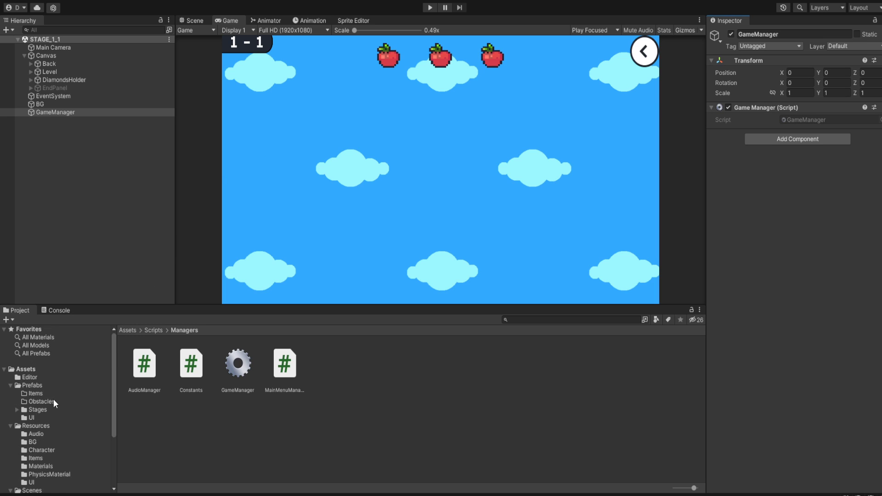
click(39, 104)
click(49, 112)
click(50, 97)
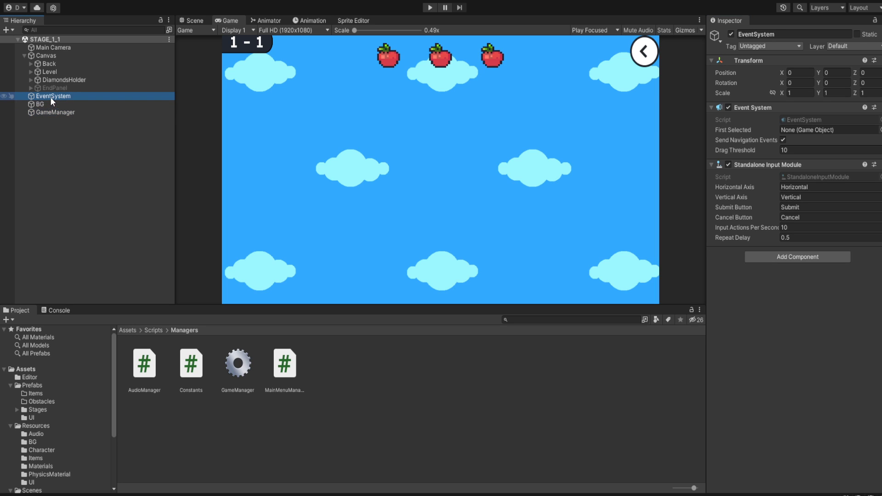
click(51, 110)
click(48, 104)
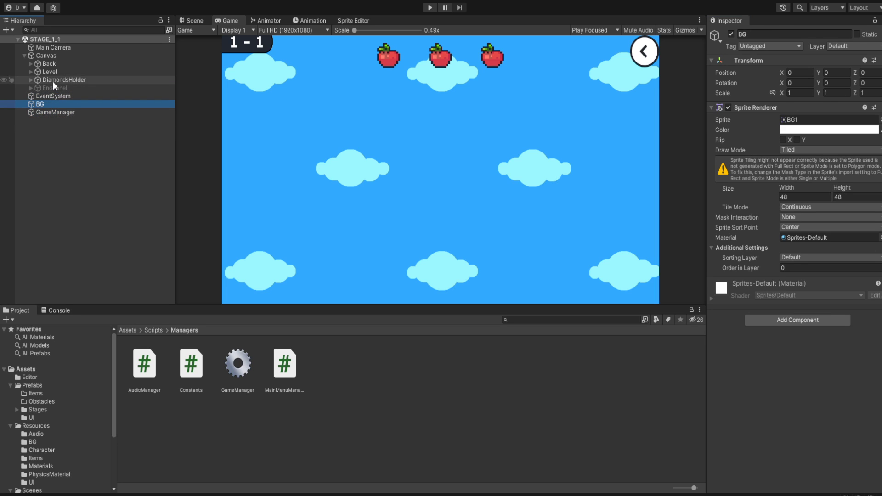
click(39, 87)
click(49, 79)
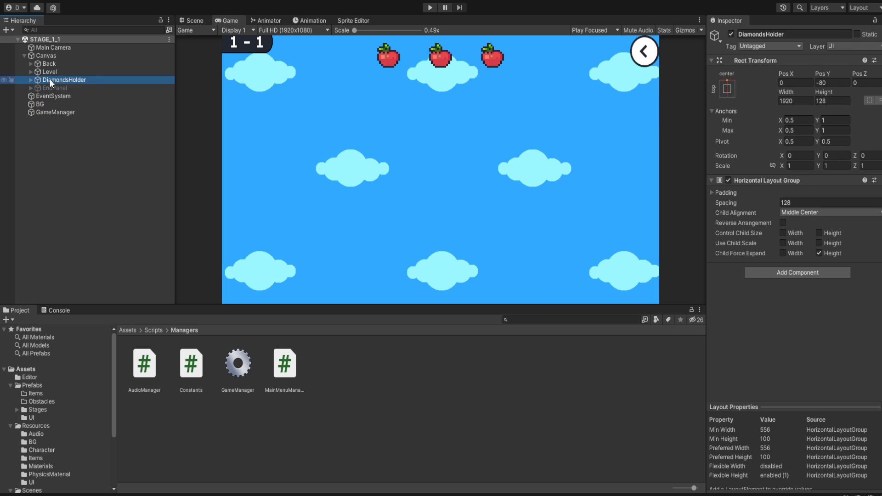
click(54, 71)
click(64, 64)
click(76, 48)
click(80, 55)
click(90, 49)
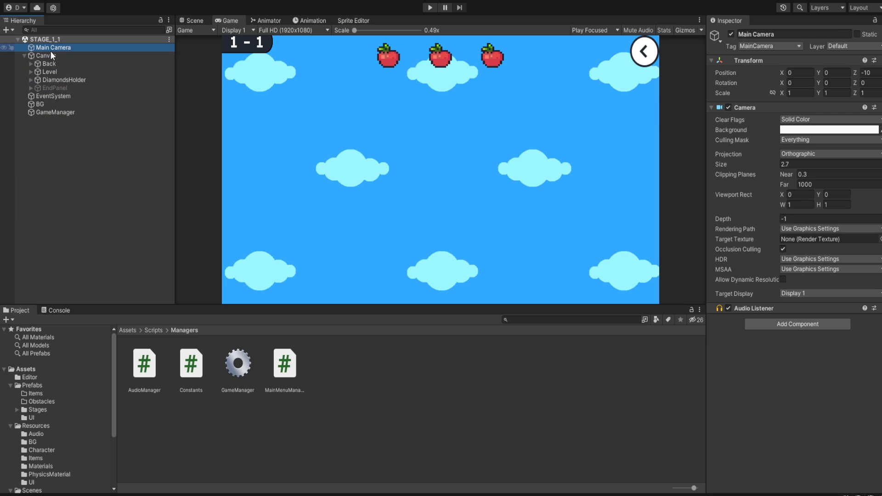
- Set the Canvas render mode to Screen Space - Camera, with Main Camera as render camera and a plane distance of 10
click(89, 56)
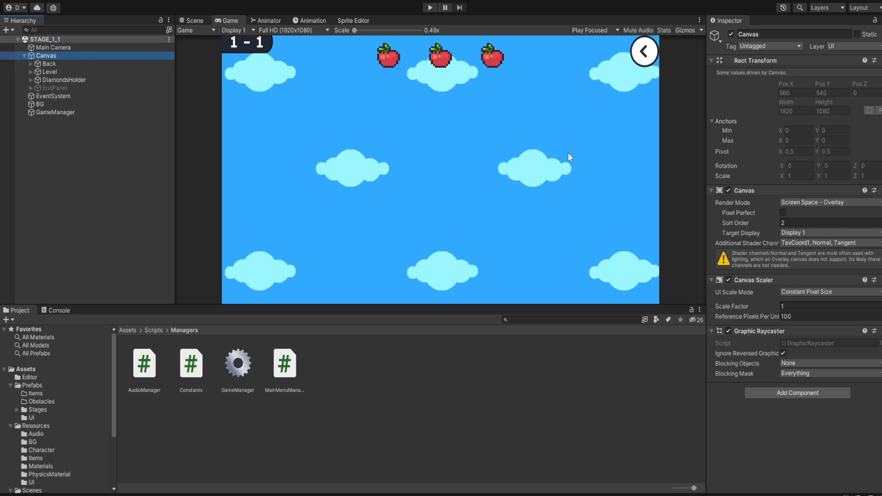
click(839, 216)
drag(96, 47, 840, 221)
click(833, 233)
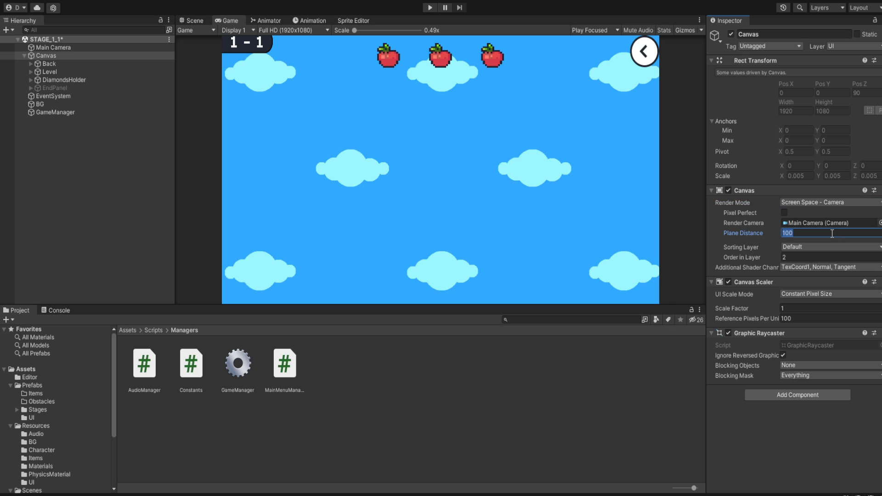
text(10)
- Set the Canvas Scaler to Scale With Screen Size with a reference resolution of 1920 by 1080
click(817, 294)
click(813, 311)
click(802, 309)
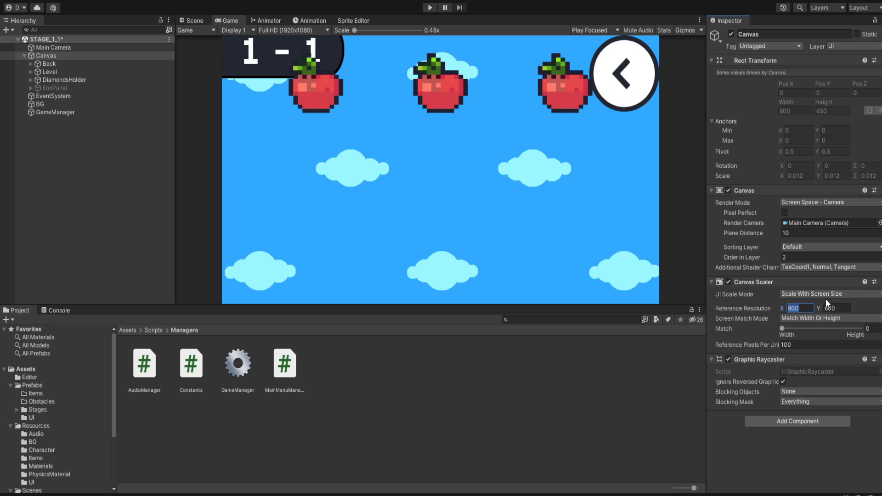
text(1080)
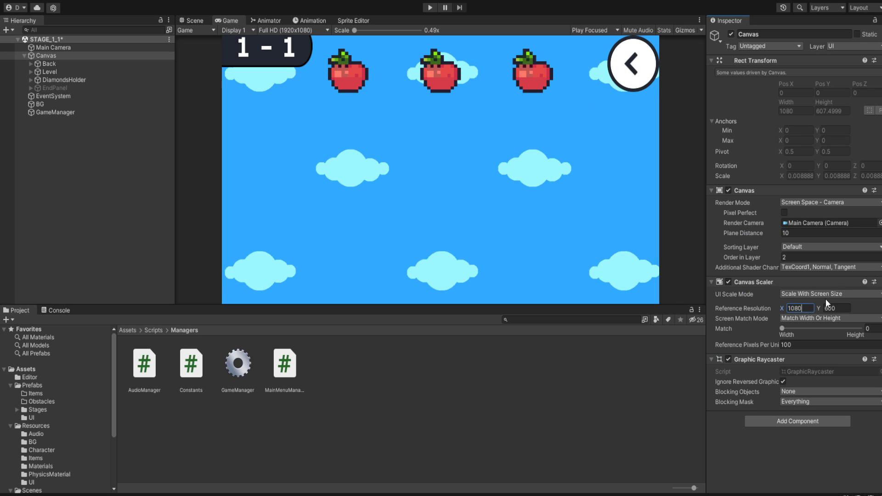
double_click(809, 308)
text(1)
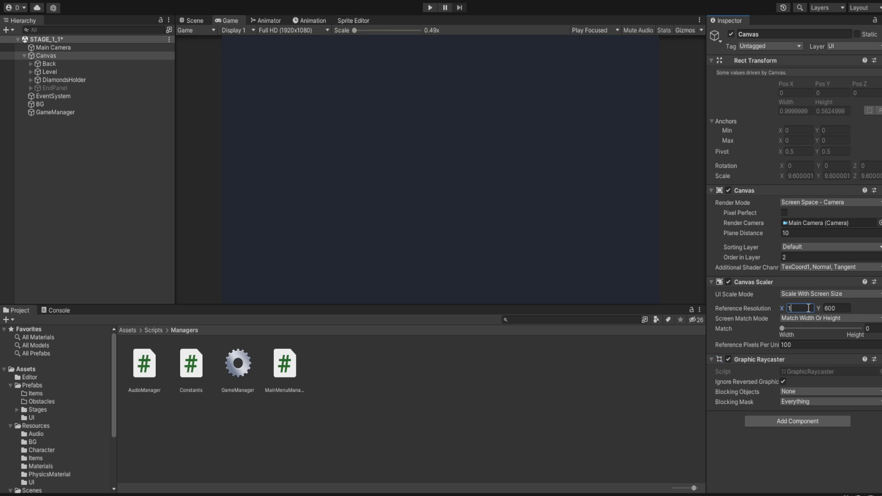
text(920)
key(Tab)
text(1080)
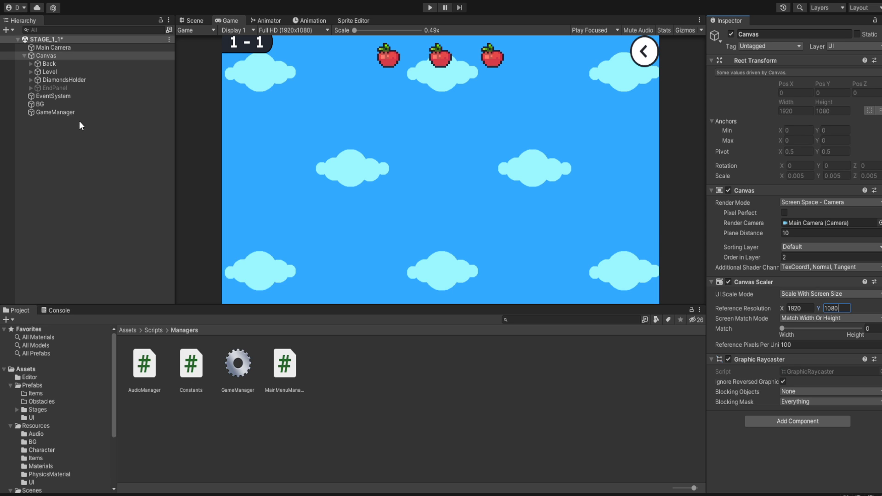
- Create an empty object named Obstacles at the root of the STAGE_1_1 scene
click(13, 29)
click(36, 39)
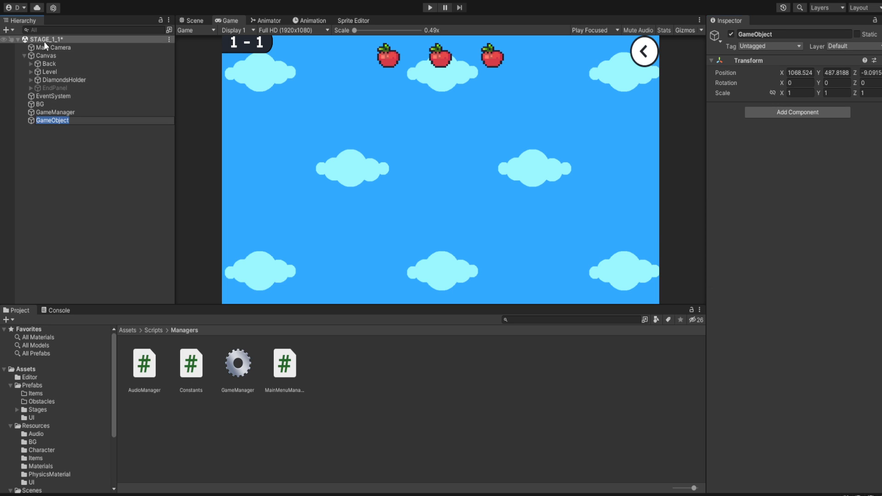
text(o)
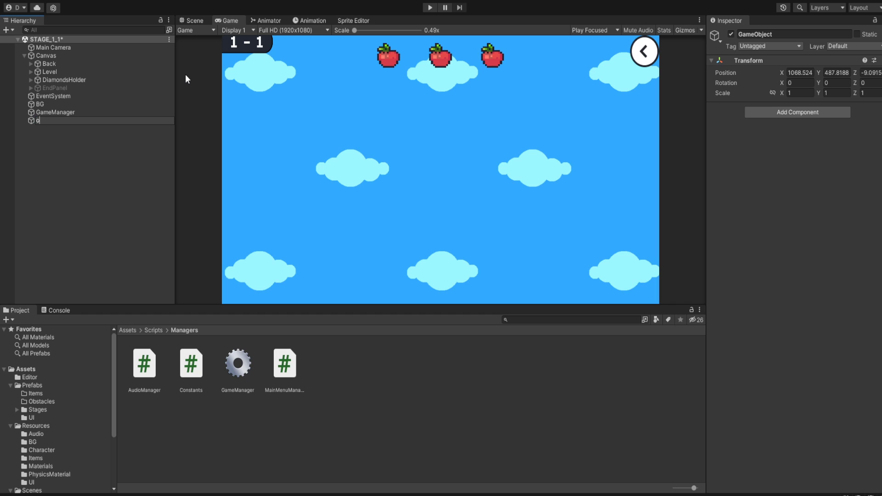
key(BackSpace)
text(Obstacles)
key(Return)
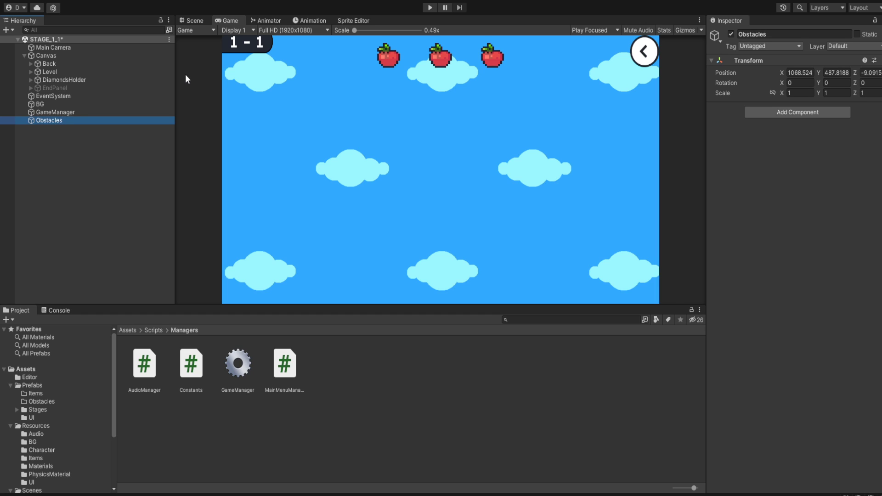